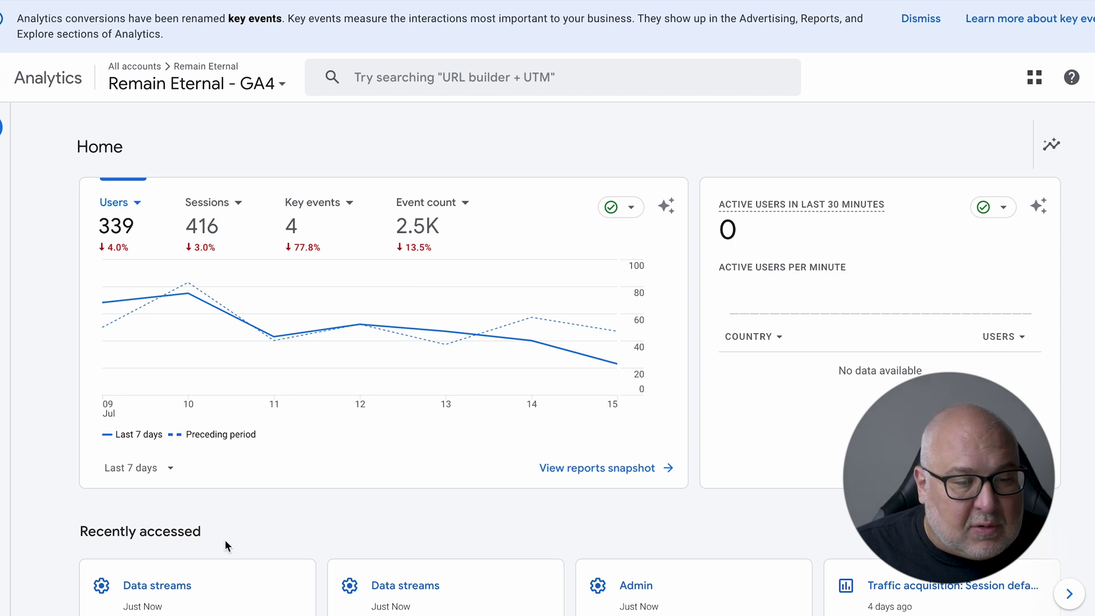
{"action": "mouse_move", "coordinate": [2, 565]}
{"action": "left_click", "coordinate": [23, 606]}
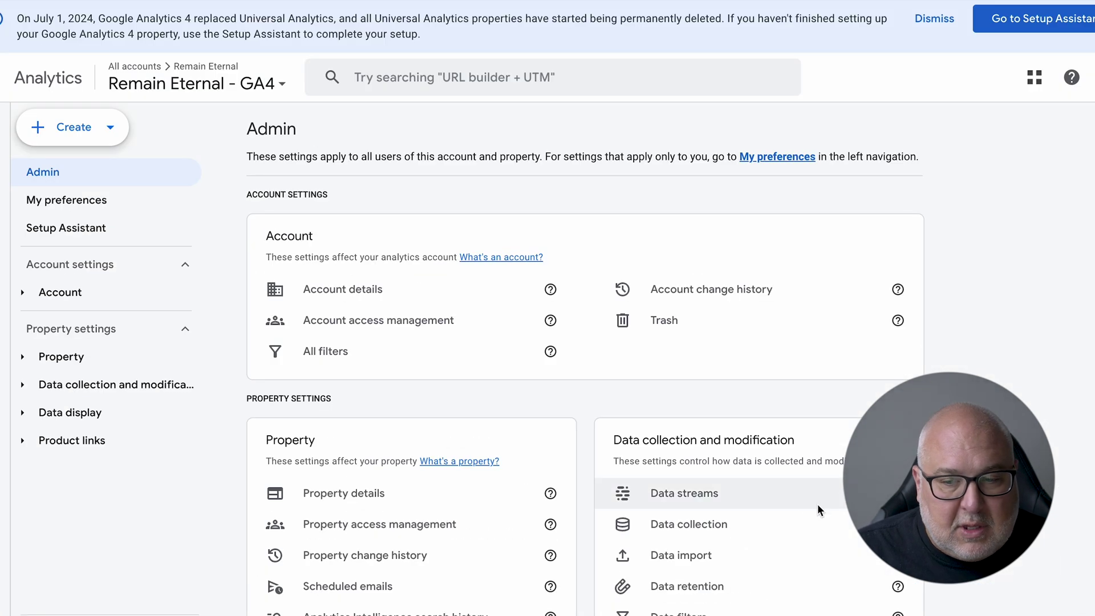
{"action": "left_click", "coordinate": [707, 497]}
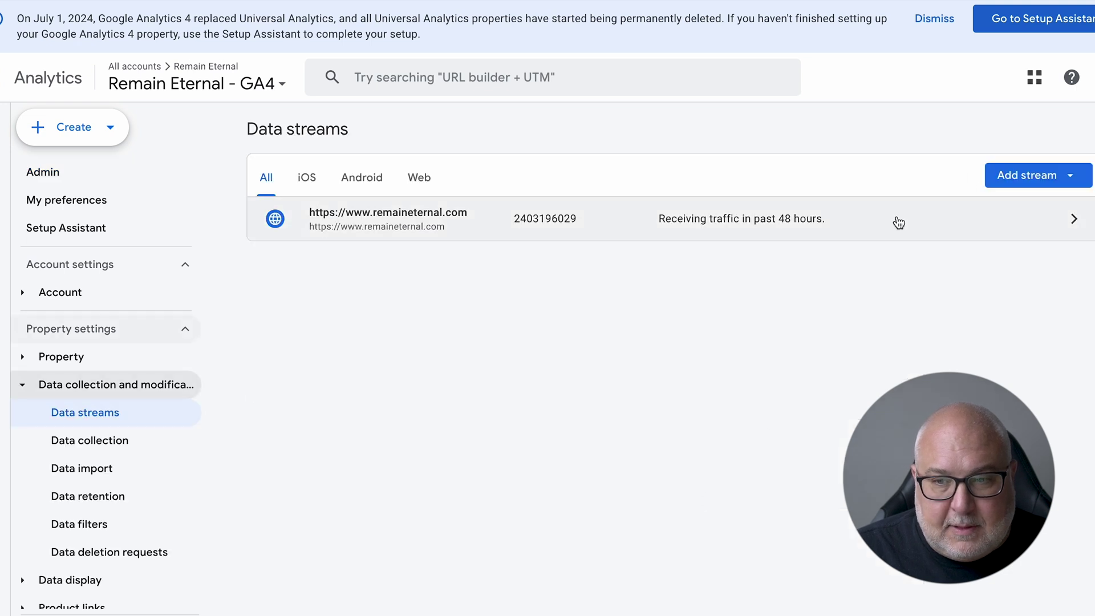
{"action": "left_click", "coordinate": [898, 222]}
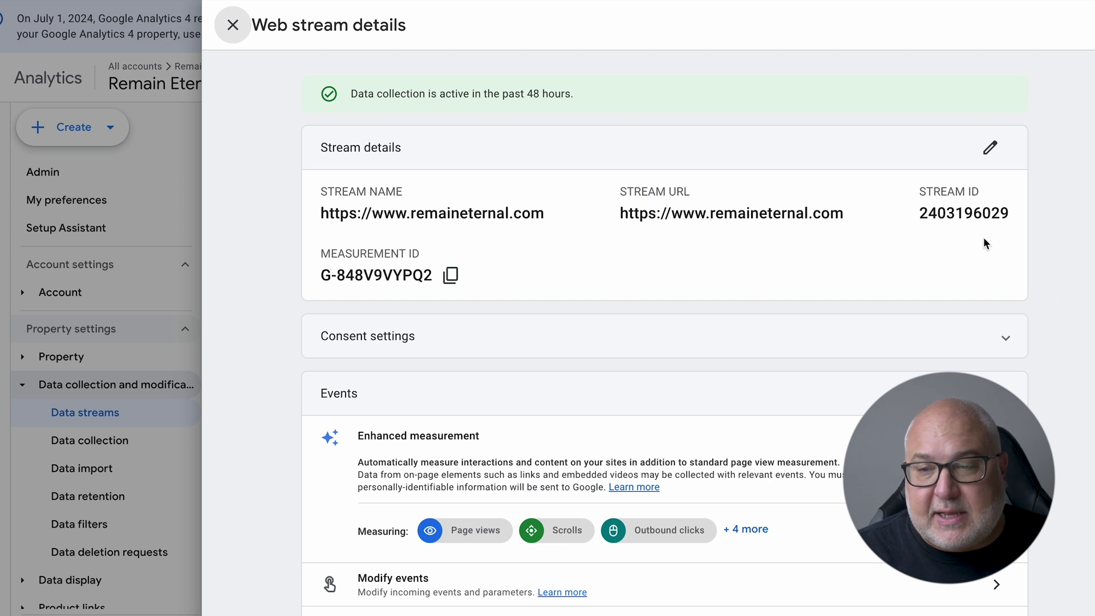
{"action": "scroll", "coordinate": [1063, 287], "scroll_direction": "down", "scroll_amount": 5}
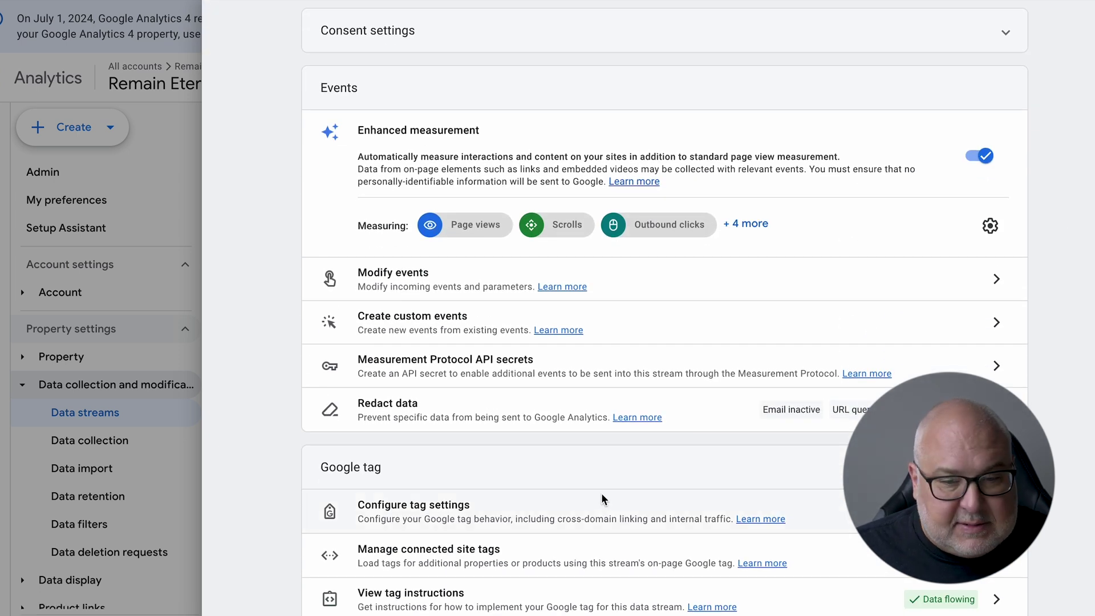
Step: Open the configuration of the Untitled Google tag, rated Needs Attention
{"action": "left_click", "coordinate": [602, 499]}
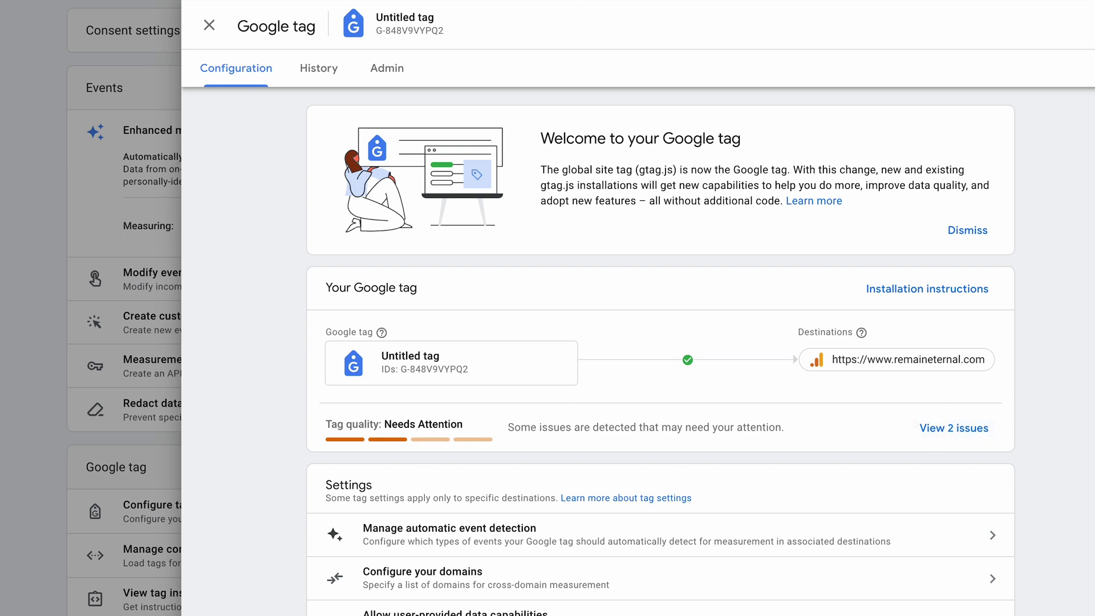
Step: Switch to the Google Docs draft about the Google Analytics tag diagnostic tool
{"action": "left_click", "coordinate": [656, 1]}
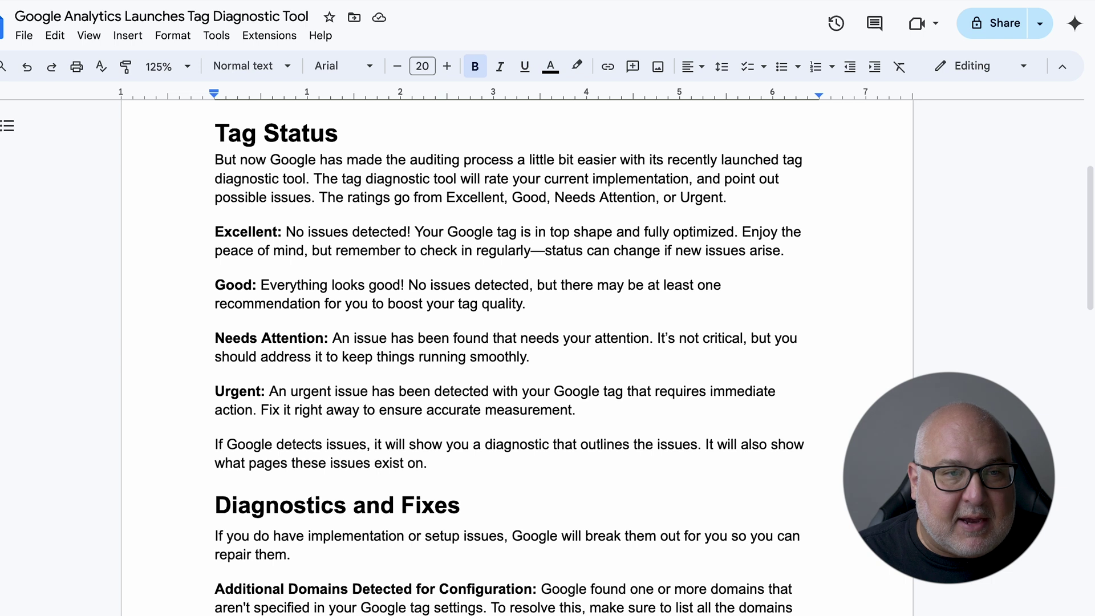
Step: After reading the doc's Tag Status ratings, return to the Untitled Google tag's configuration in Analytics
{"action": "left_click", "coordinate": [68, 2]}
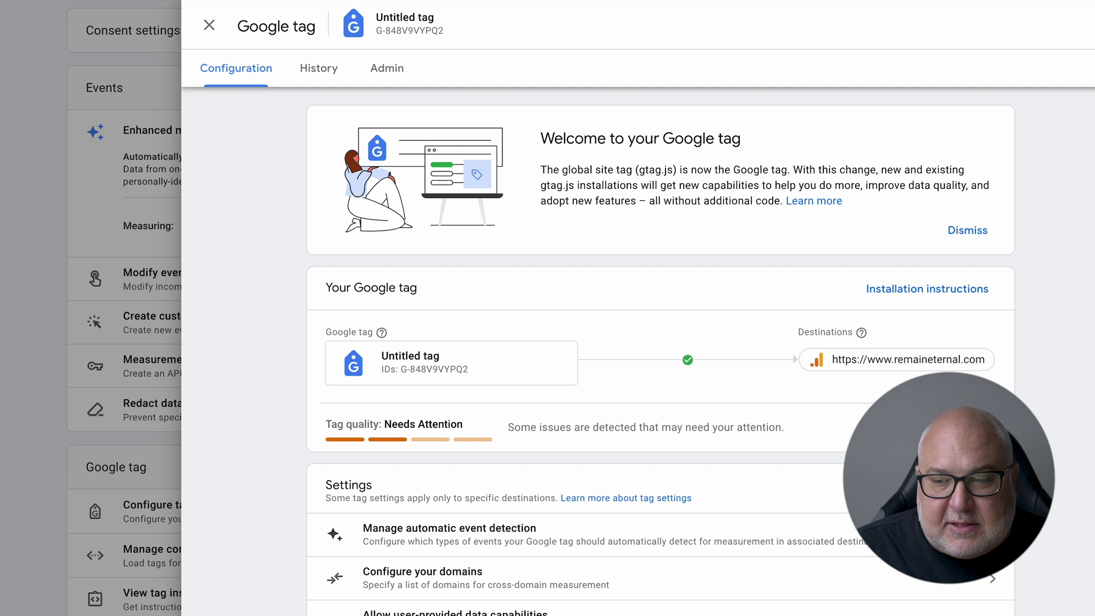
Step: View the Needs Attention issues, listing untagged pages and legacy Universal Analytics tags
{"action": "left_click", "coordinate": [946, 428]}
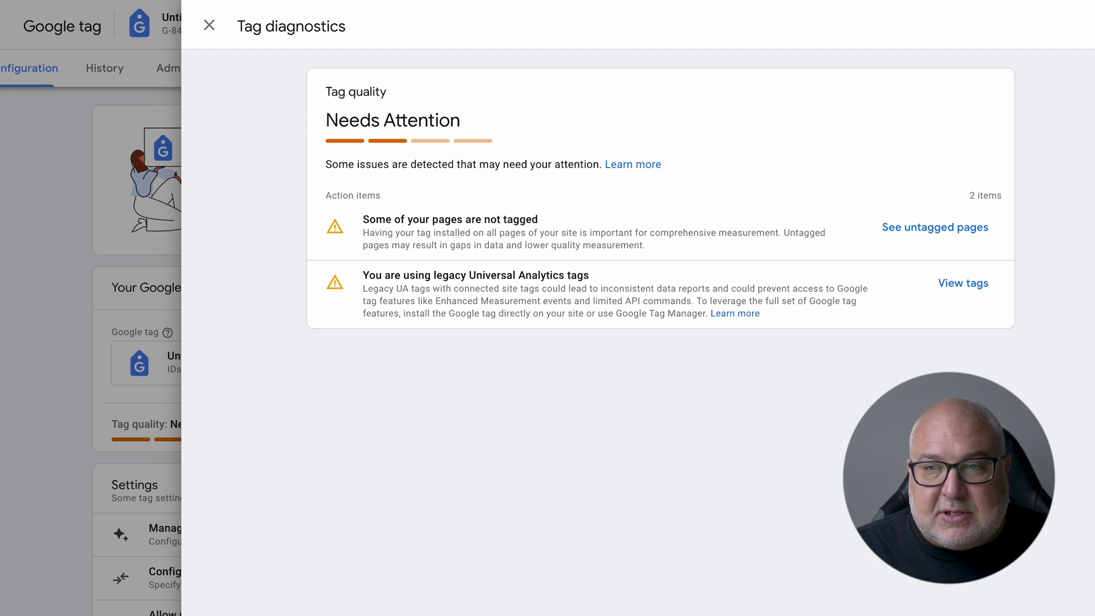
{"action": "left_click", "coordinate": [810, 0]}
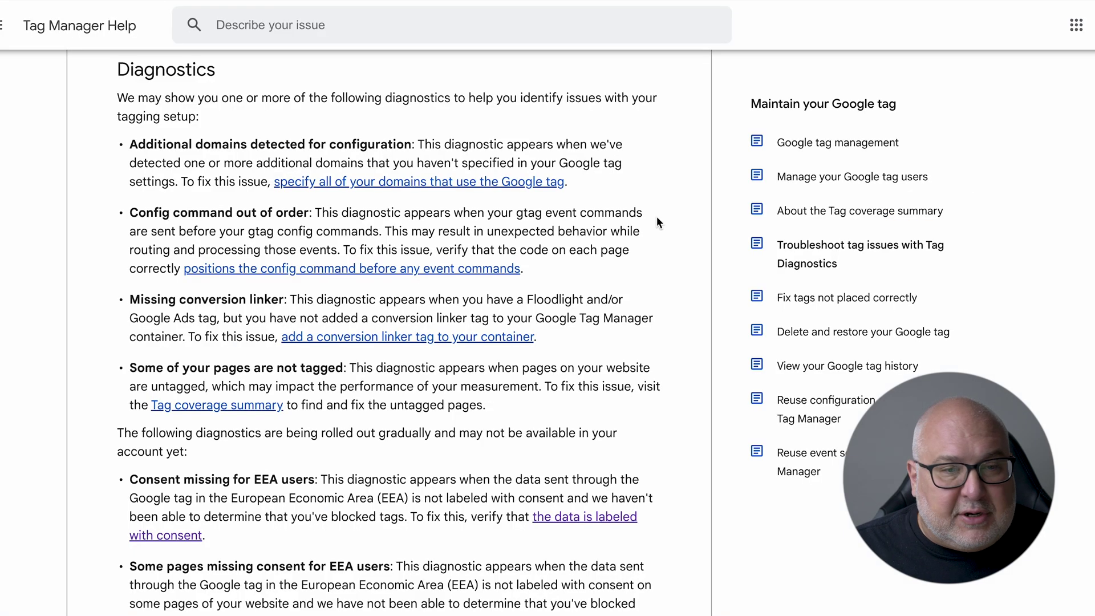
Step: Read the help article's Diagnostics section, then open Tag coverage showing 40 of 554 pages untagged
{"action": "mouse_move", "coordinate": [695, 221]}
{"action": "scroll", "coordinate": [694, 221], "scroll_direction": "down", "scroll_amount": 1}
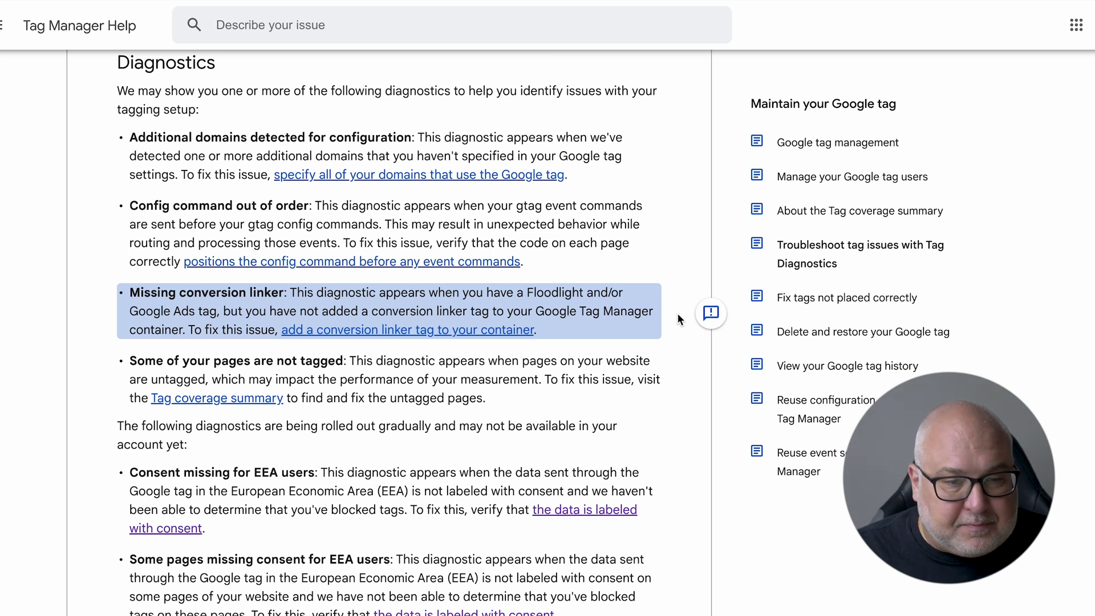
{"action": "left_click", "coordinate": [590, 401]}
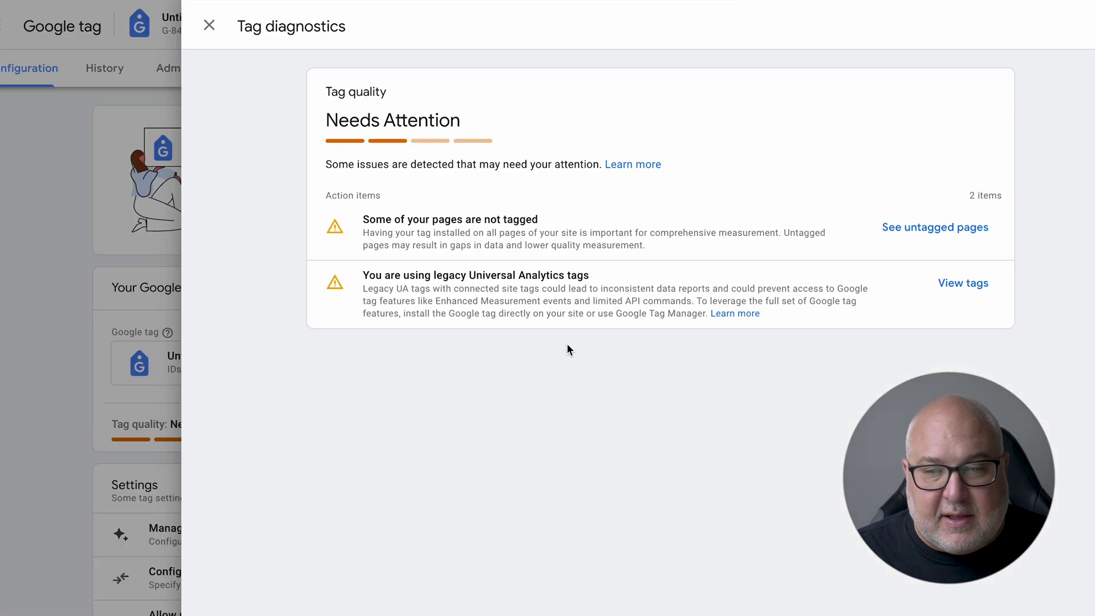
{"action": "left_click", "coordinate": [944, 227]}
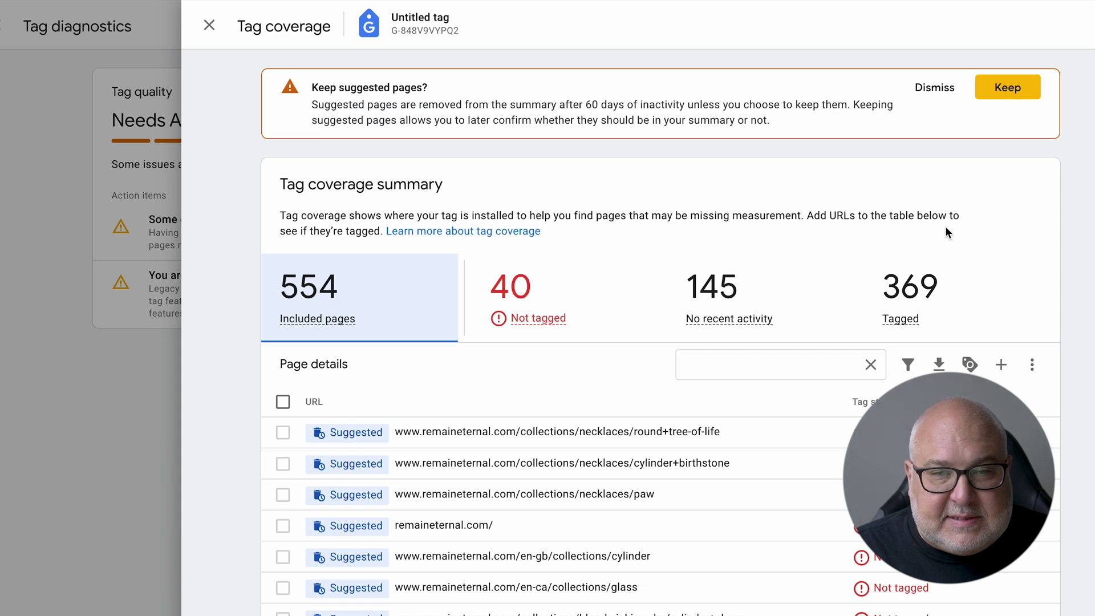
Step: Review the Not tagged suggested URLs and send the round tree-of-life necklaces page to Tag Assistant
{"action": "scroll", "coordinate": [1087, 297], "scroll_direction": "down", "scroll_amount": 2}
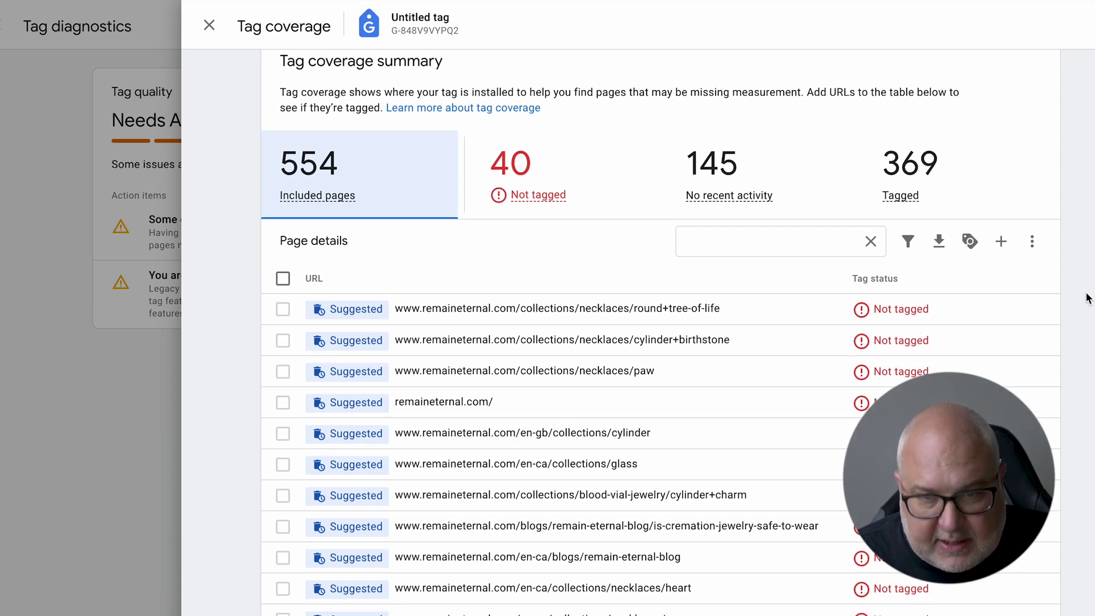
{"action": "scroll", "coordinate": [1087, 298], "scroll_direction": "down", "scroll_amount": 1}
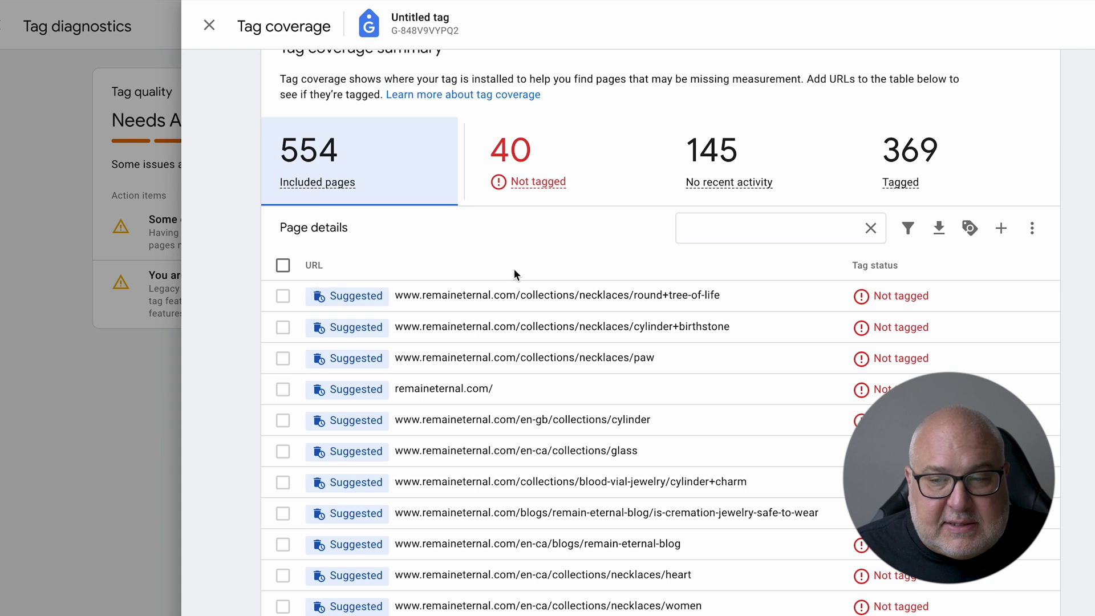
{"action": "scroll", "coordinate": [753, 387], "scroll_direction": "down", "scroll_amount": 2}
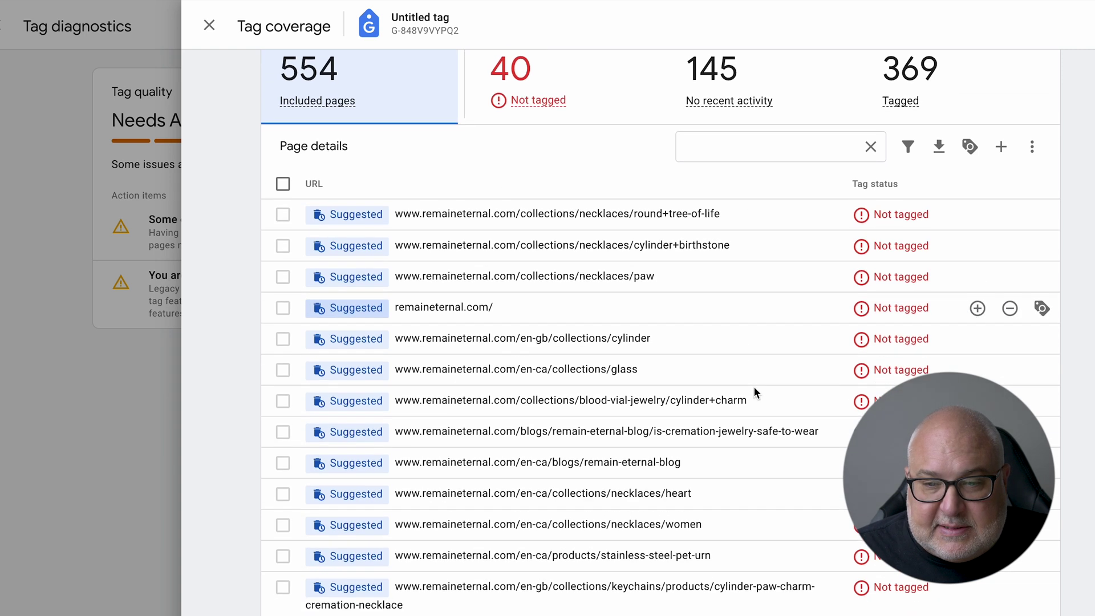
{"action": "scroll", "coordinate": [753, 385], "scroll_direction": "up", "scroll_amount": 1}
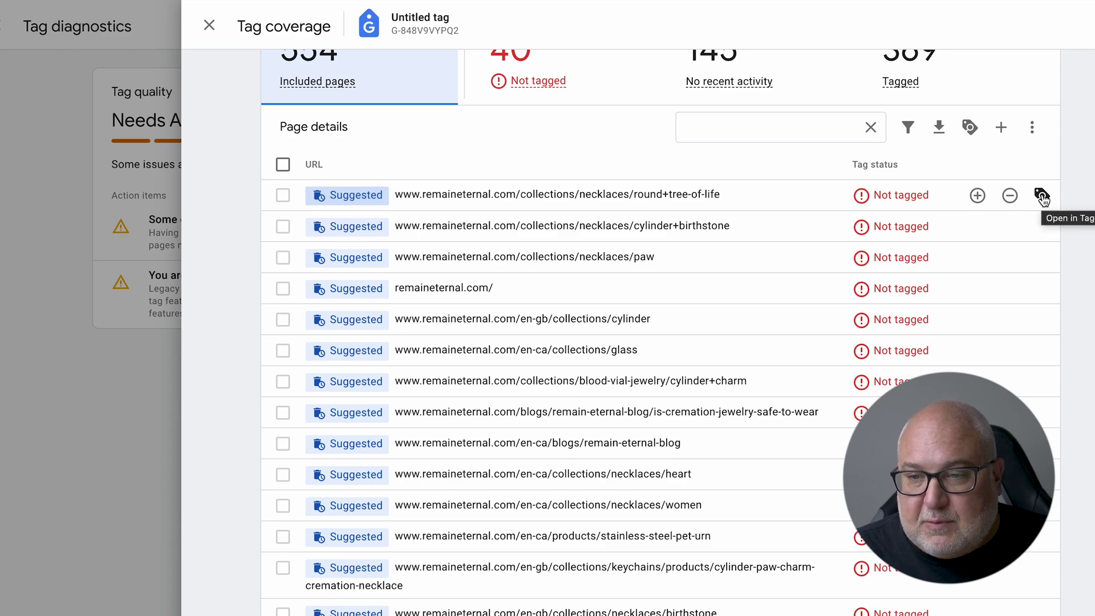
{"action": "left_click", "coordinate": [1044, 199]}
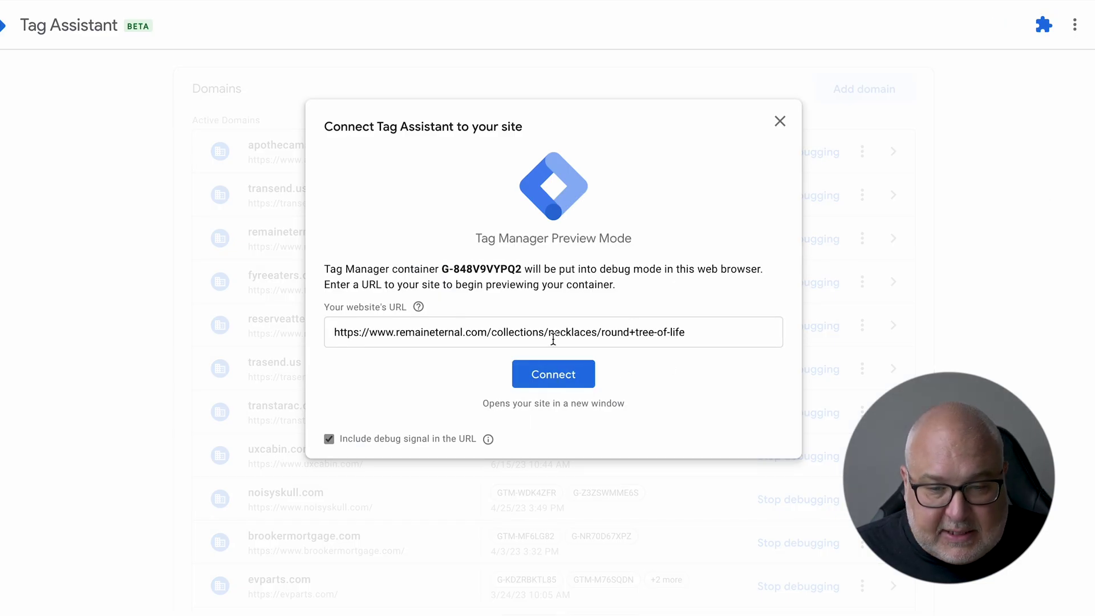
Step: Connect Tag Assistant debugging to the round tree-of-life necklaces page and return to its debug window
{"action": "left_click", "coordinate": [556, 376]}
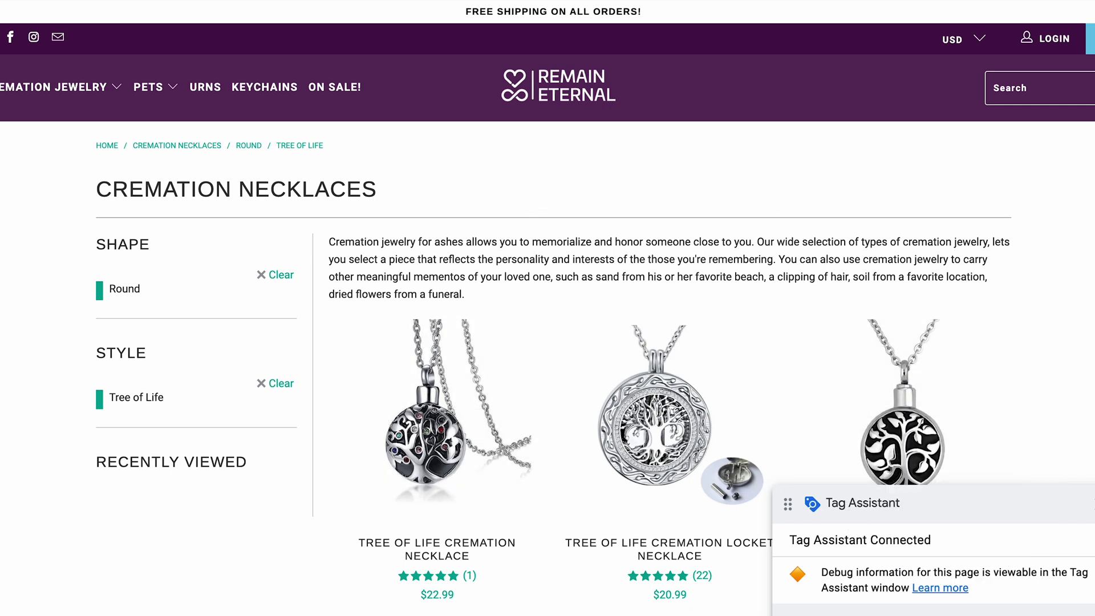
{"action": "left_click", "coordinate": [228, 1]}
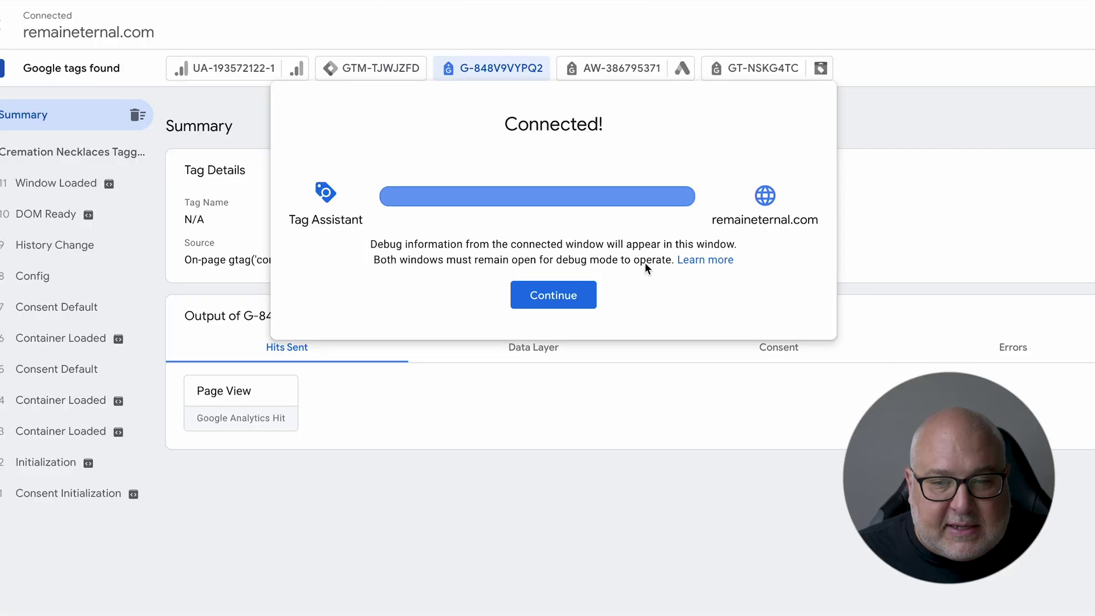
Step: Step through the debug events, comparing the Window Loaded and History Change hits from G-848V9VYPQ2
{"action": "left_click", "coordinate": [580, 295]}
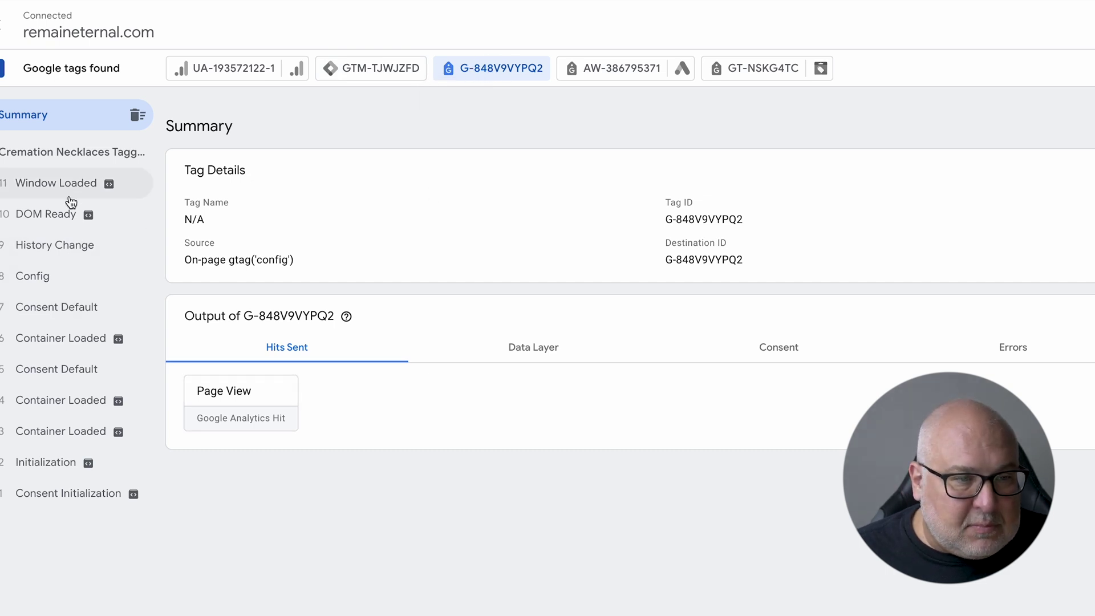
{"action": "left_click", "coordinate": [57, 500]}
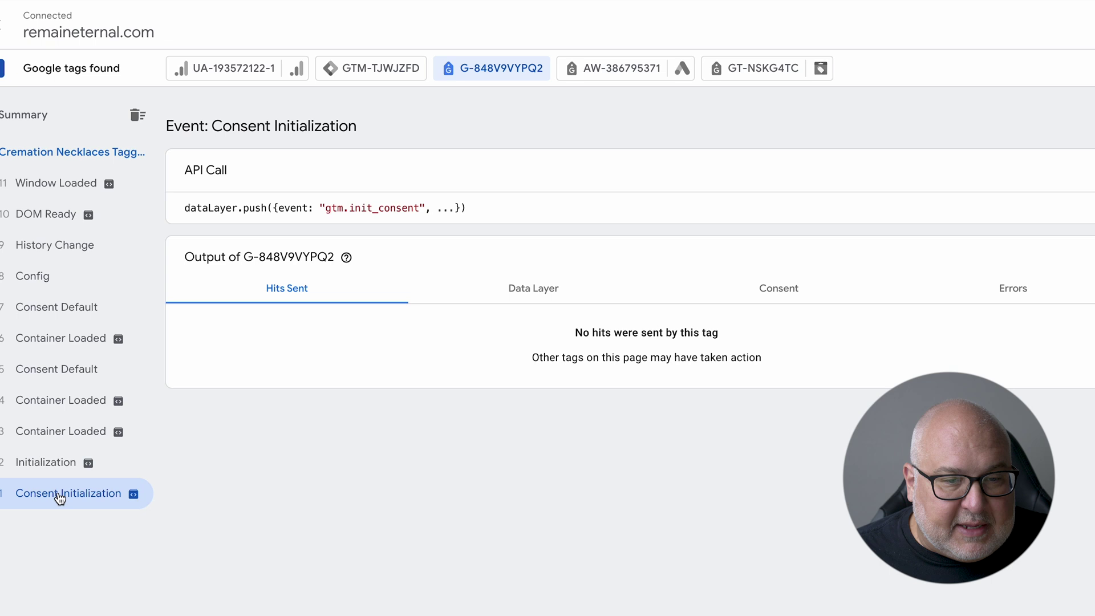
{"action": "left_click", "coordinate": [51, 463]}
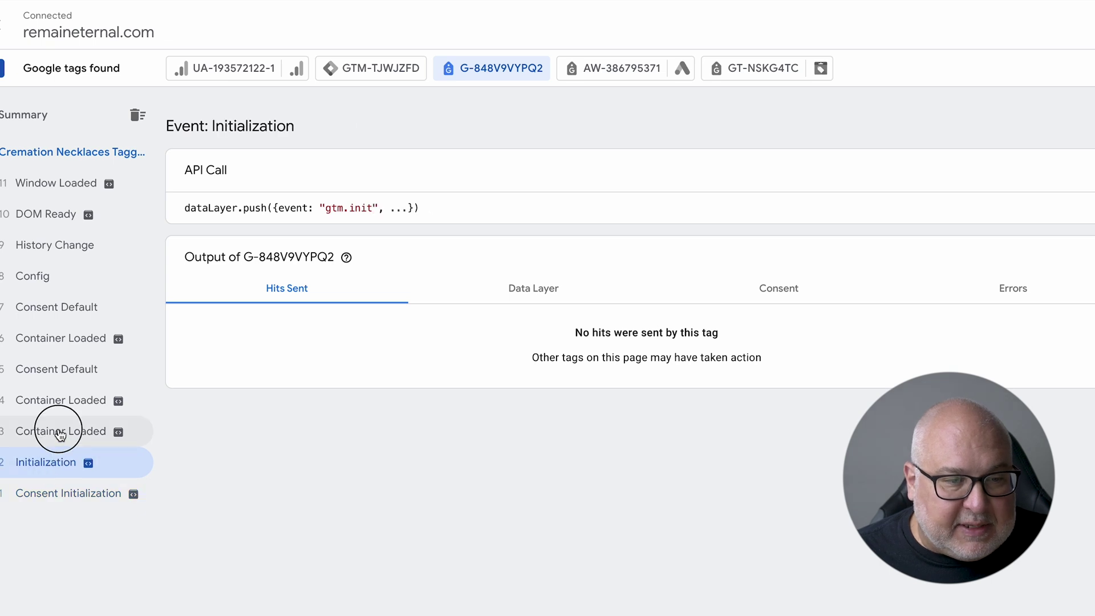
{"action": "left_click", "coordinate": [60, 434]}
{"action": "left_click", "coordinate": [59, 406]}
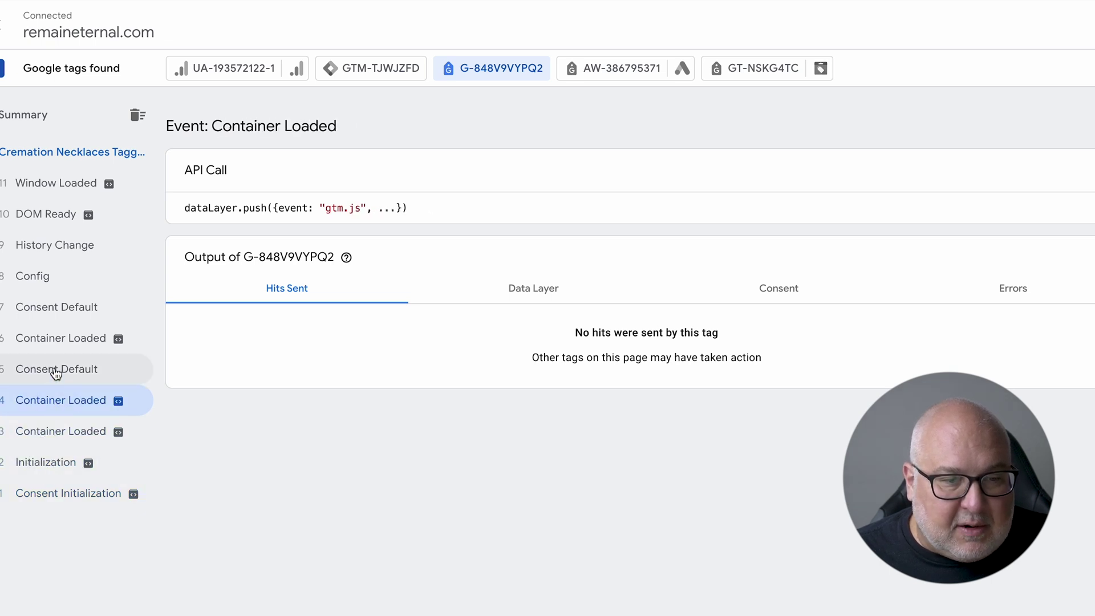
{"action": "left_click", "coordinate": [55, 372]}
{"action": "left_click", "coordinate": [53, 340]}
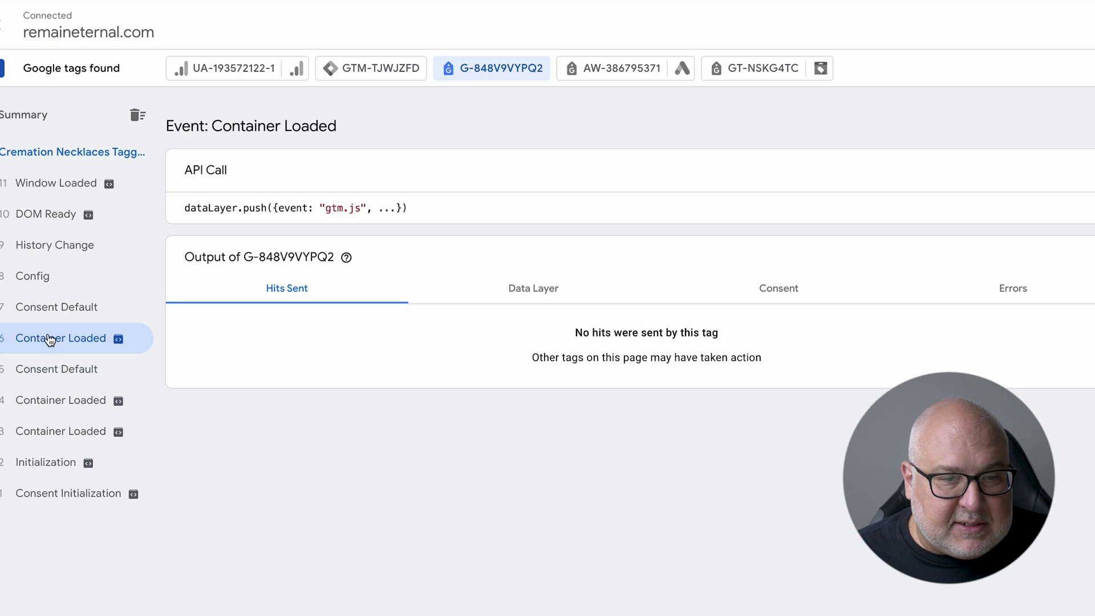
{"action": "left_click", "coordinate": [45, 307]}
{"action": "left_click", "coordinate": [41, 274]}
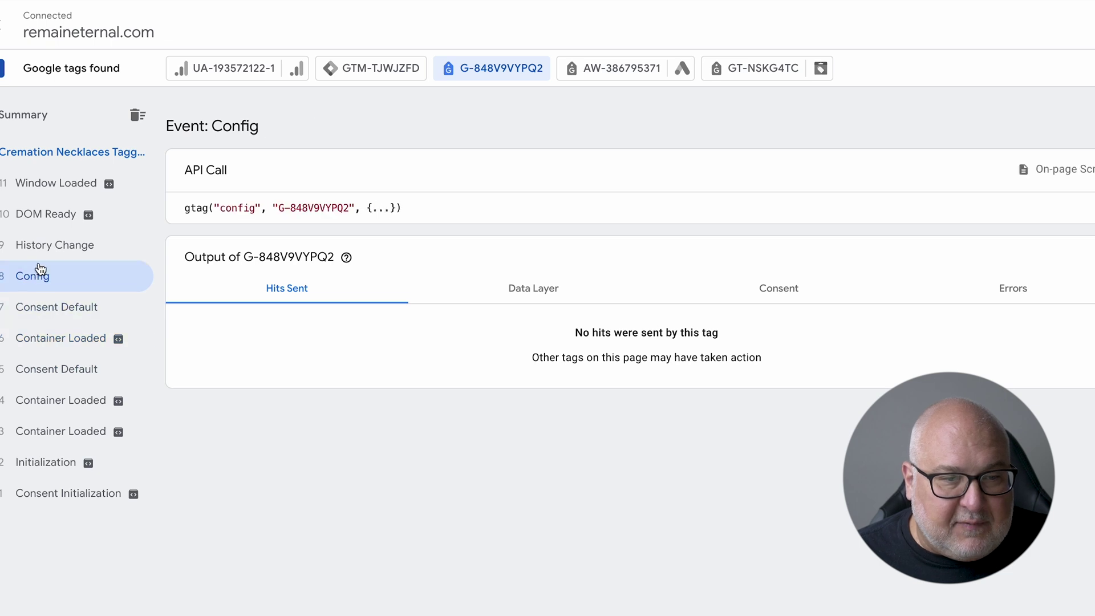
{"action": "left_click", "coordinate": [41, 248]}
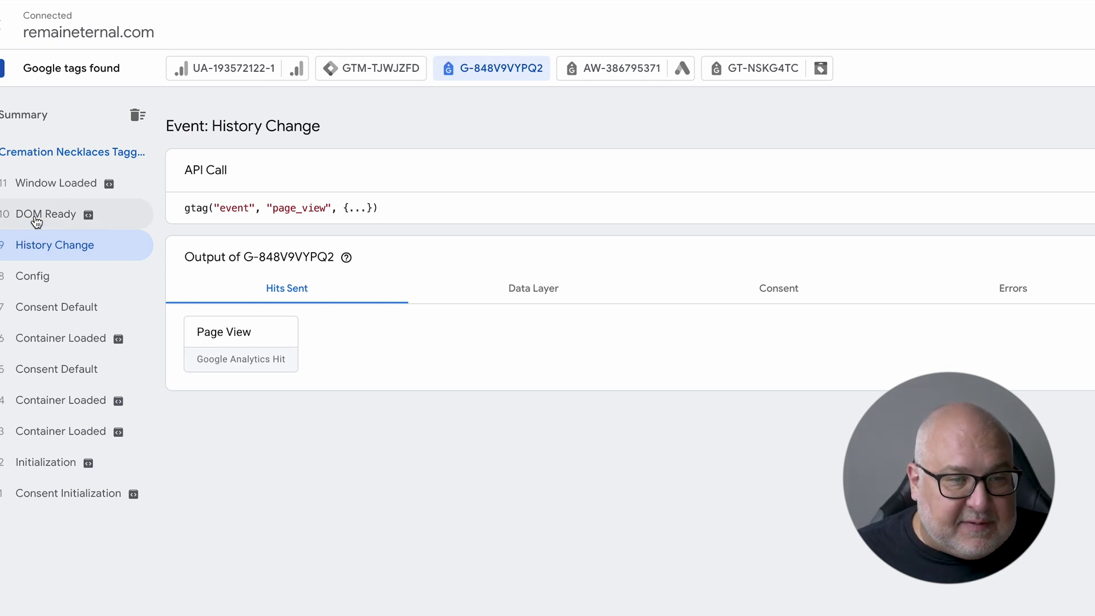
{"action": "left_click", "coordinate": [65, 187]}
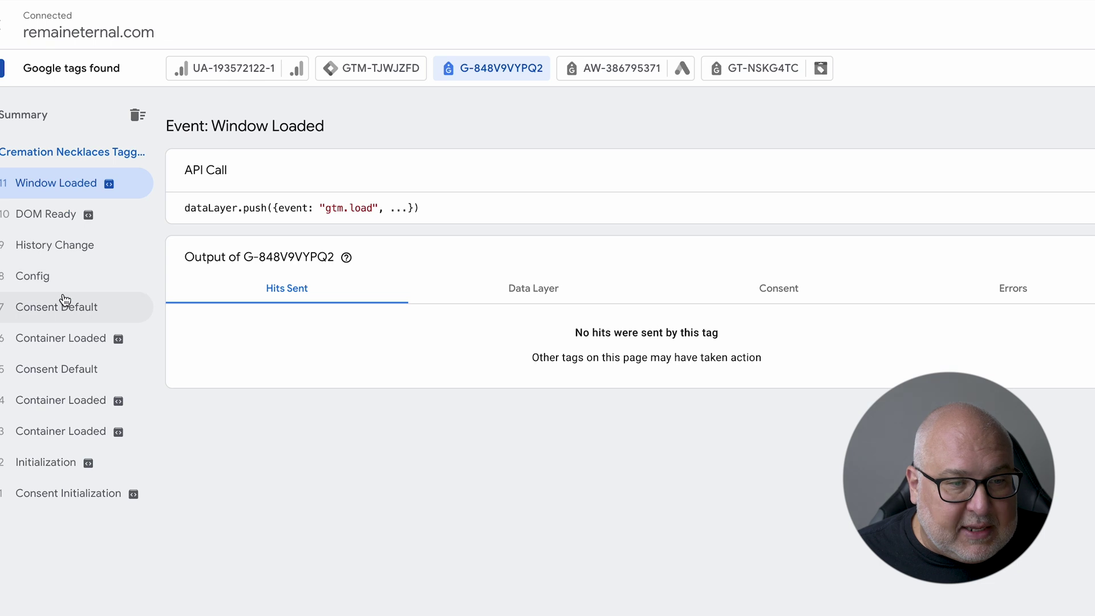
{"action": "left_click", "coordinate": [63, 242]}
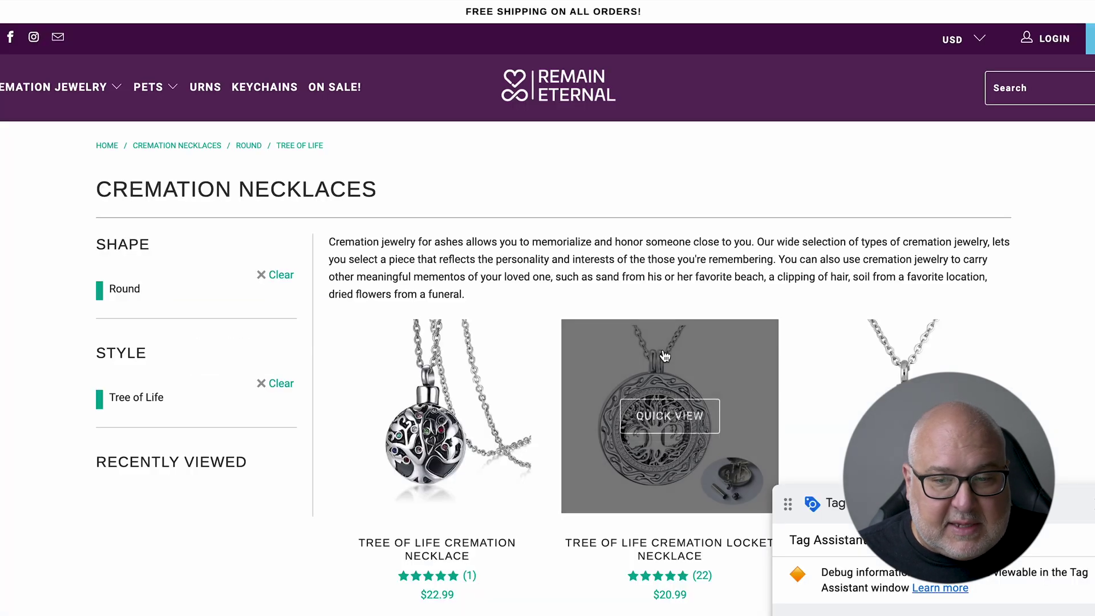
Step: Scroll the cremation necklaces page to the footer, then inspect the resulting Scrolls event hits
{"action": "scroll", "coordinate": [665, 356], "scroll_direction": "down", "scroll_amount": 3}
{"action": "scroll", "coordinate": [618, 362], "scroll_direction": "down", "scroll_amount": 10}
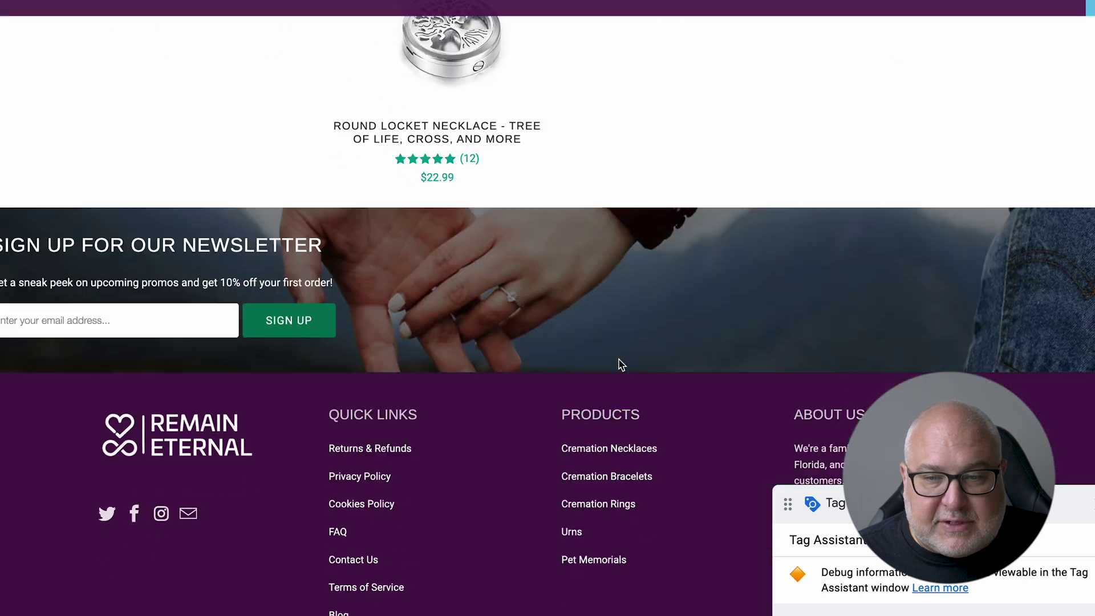
{"action": "scroll", "coordinate": [622, 357], "scroll_direction": "up", "scroll_amount": 15}
{"action": "scroll", "coordinate": [623, 352], "scroll_direction": "down", "scroll_amount": 15}
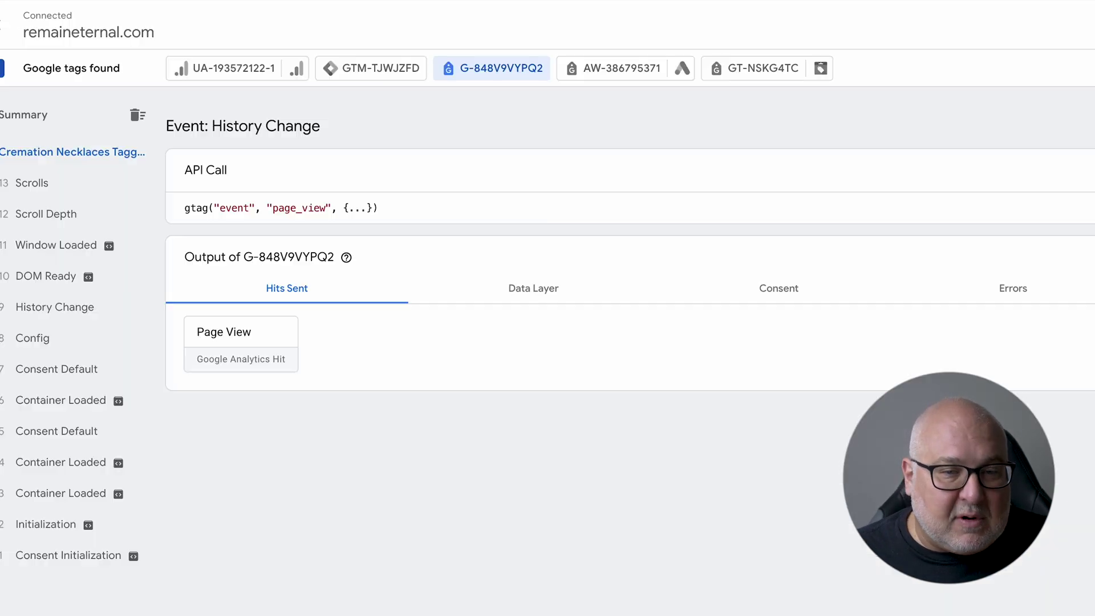
{"action": "left_click", "coordinate": [63, 185]}
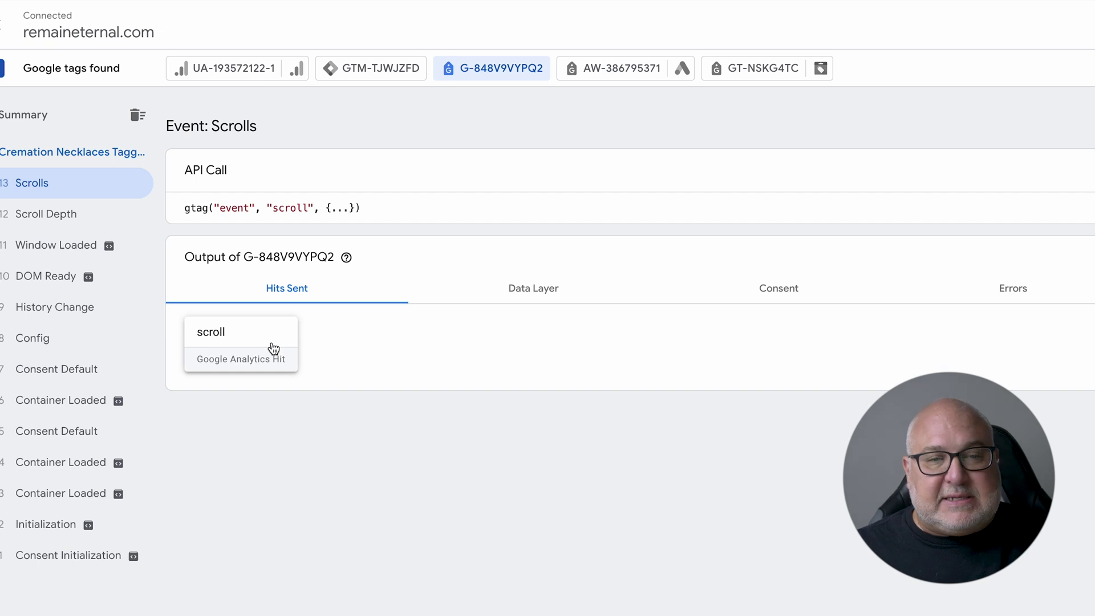
Step: Confirm Scroll Depth sent no hits while Scrolls sent a scroll hit to G-848V9VYPQ2
{"action": "left_click", "coordinate": [64, 214]}
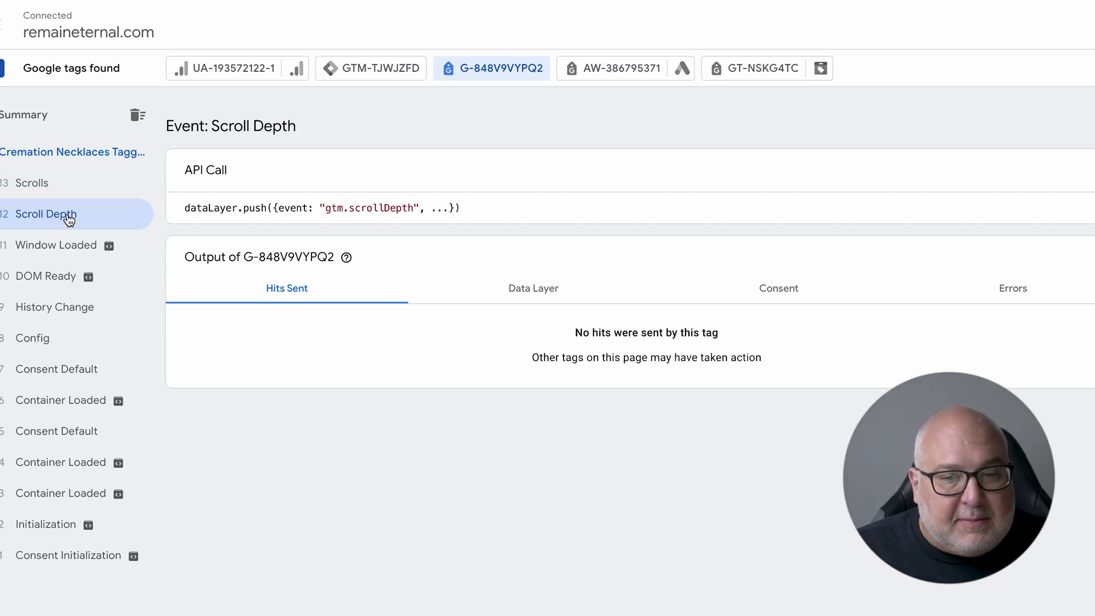
{"action": "left_click", "coordinate": [69, 194]}
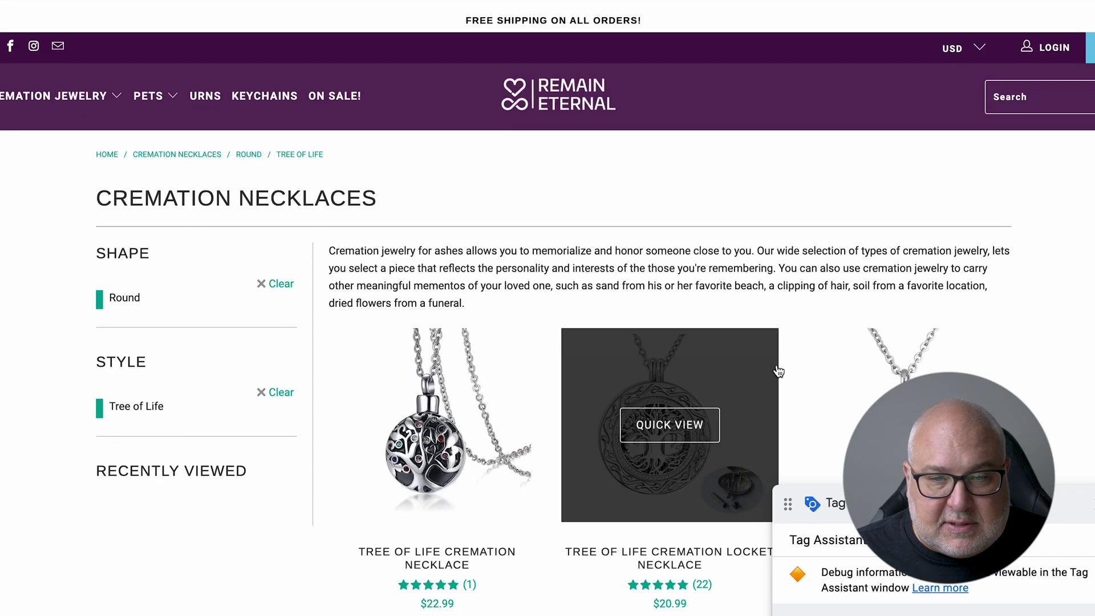
{"action": "scroll", "coordinate": [779, 371], "scroll_direction": "down", "scroll_amount": 2}
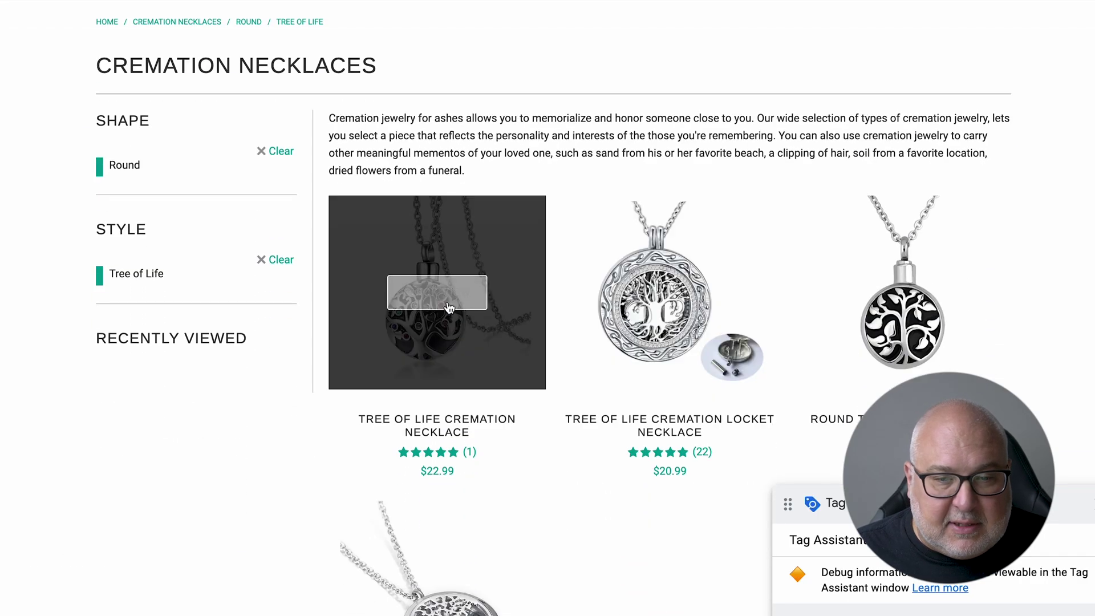
Step: Open the Tree of Life Cremation Necklace page and review its view_item, Window Loaded, DOM Ready and History Change hits
{"action": "left_click", "coordinate": [451, 331]}
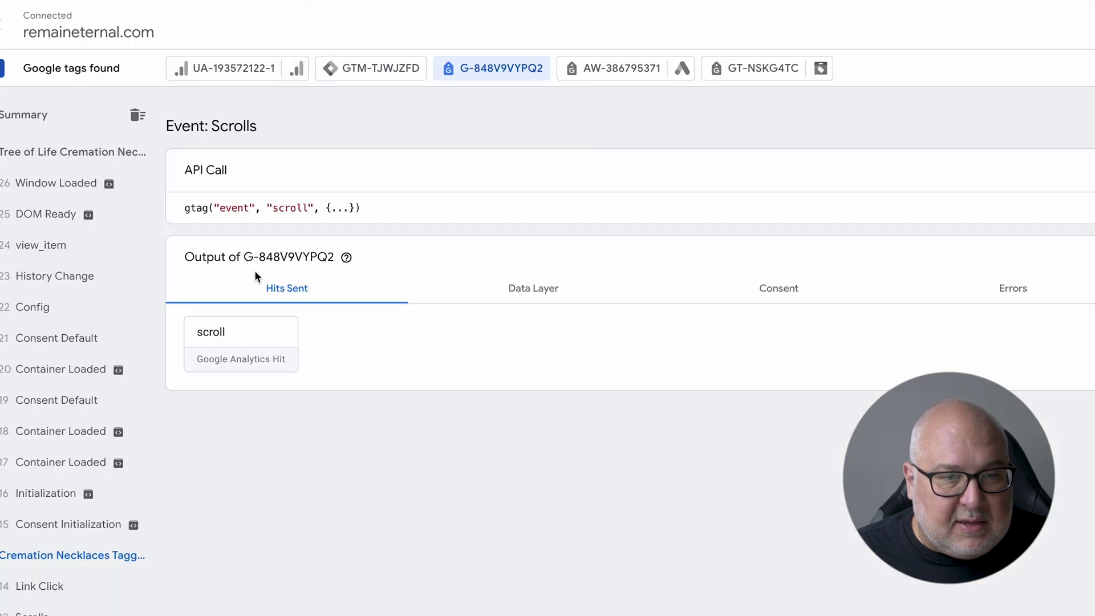
{"action": "left_click", "coordinate": [53, 250]}
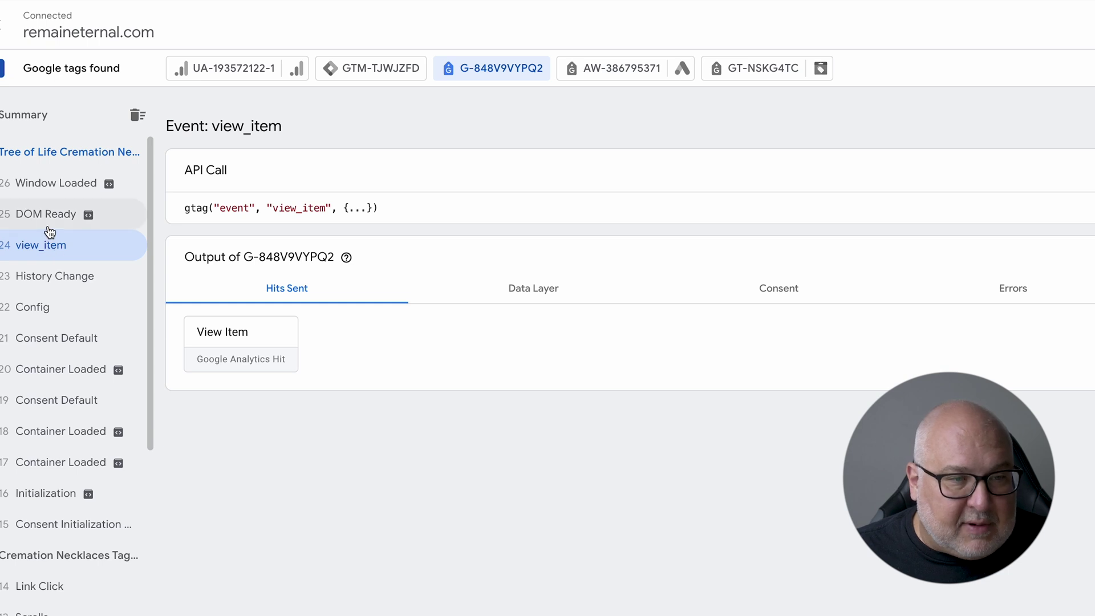
{"action": "left_click", "coordinate": [54, 186]}
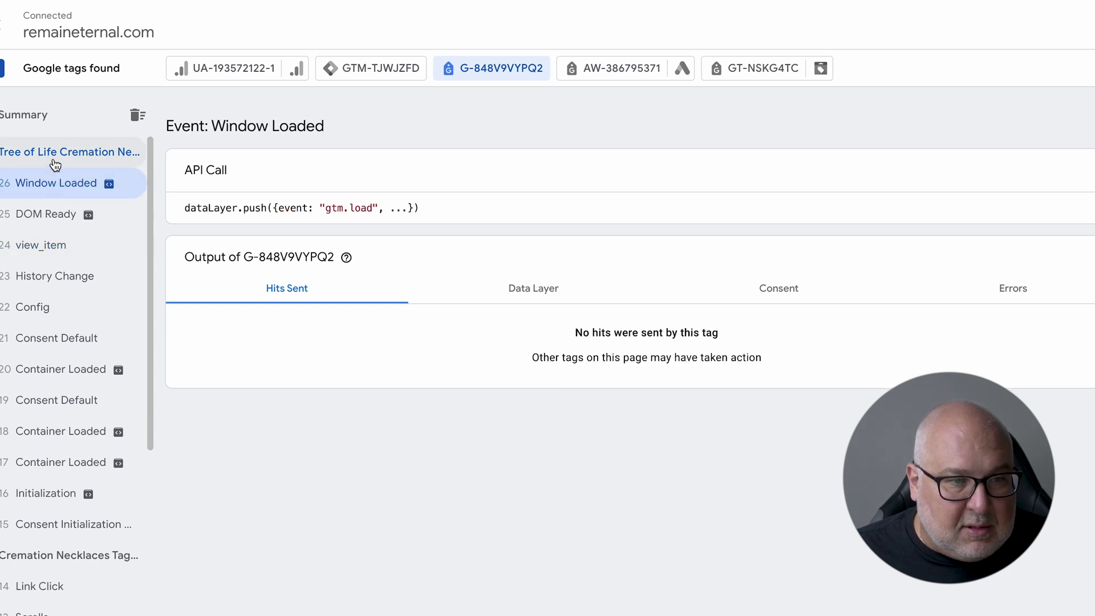
{"action": "left_click", "coordinate": [55, 163]}
{"action": "left_click", "coordinate": [55, 184]}
{"action": "left_click", "coordinate": [52, 224]}
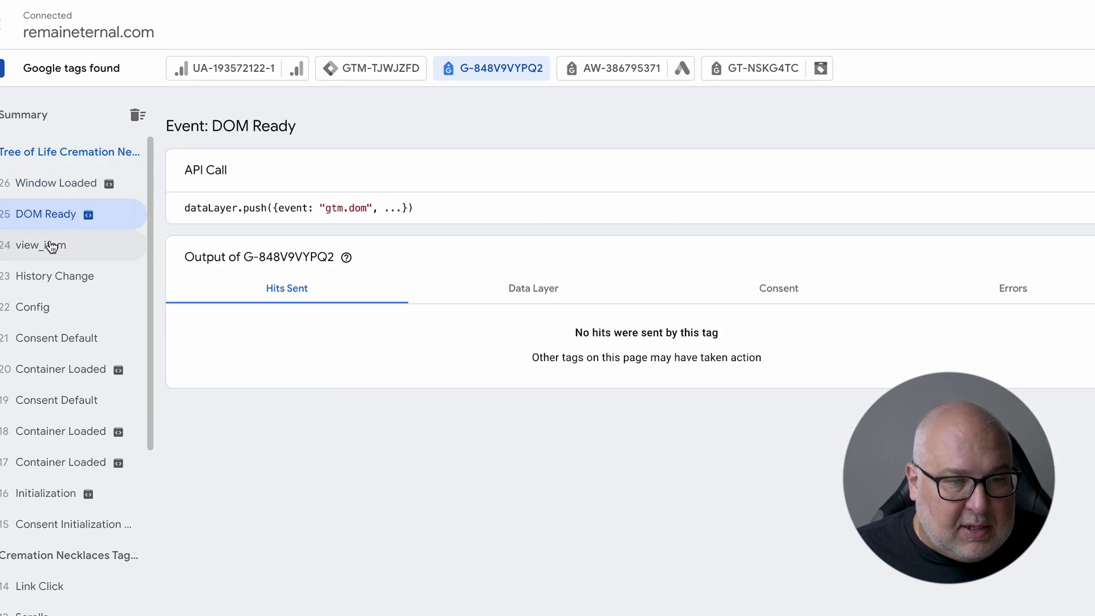
{"action": "left_click", "coordinate": [49, 250]}
{"action": "left_click", "coordinate": [51, 276]}
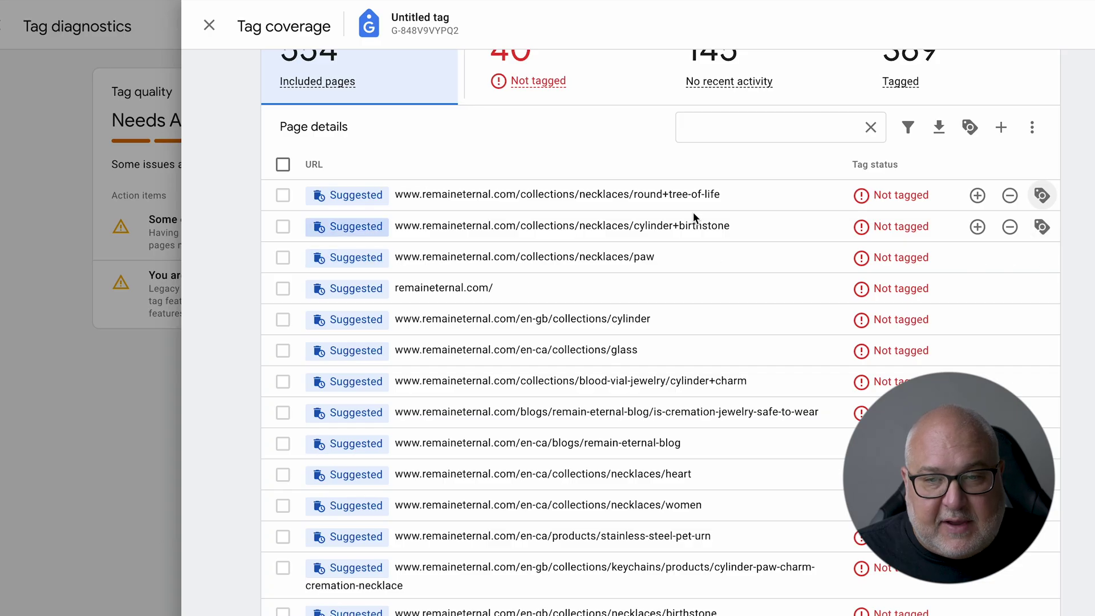
Step: From the web stream's Google tag settings, open Tag quality diagnostics and list the untagged pages
{"action": "mouse_move", "coordinate": [906, 191]}
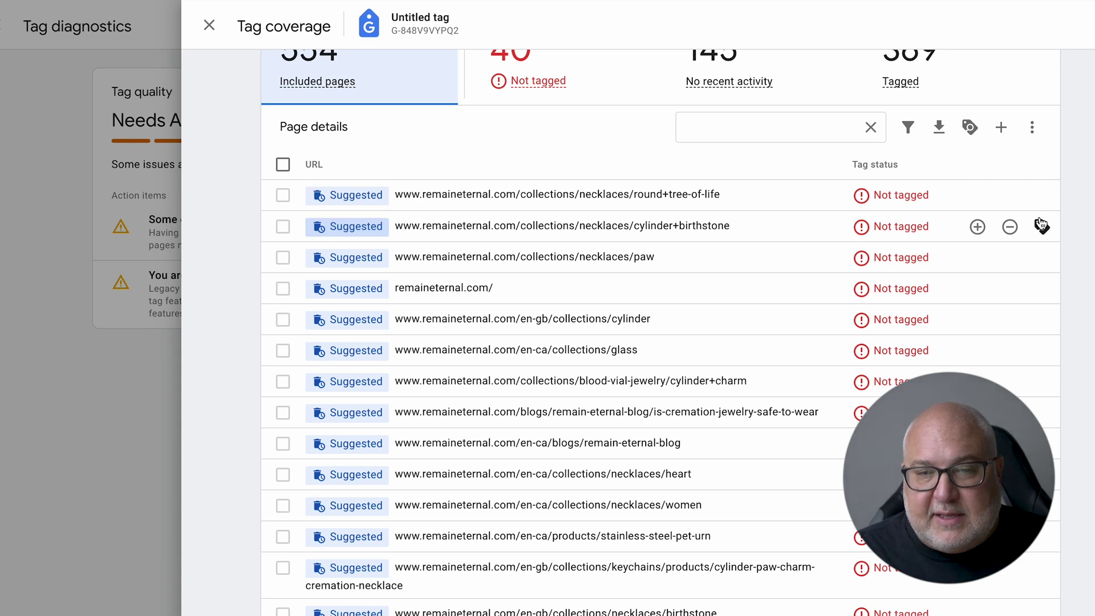
{"action": "scroll", "coordinate": [731, 250], "scroll_direction": "up", "scroll_amount": 3}
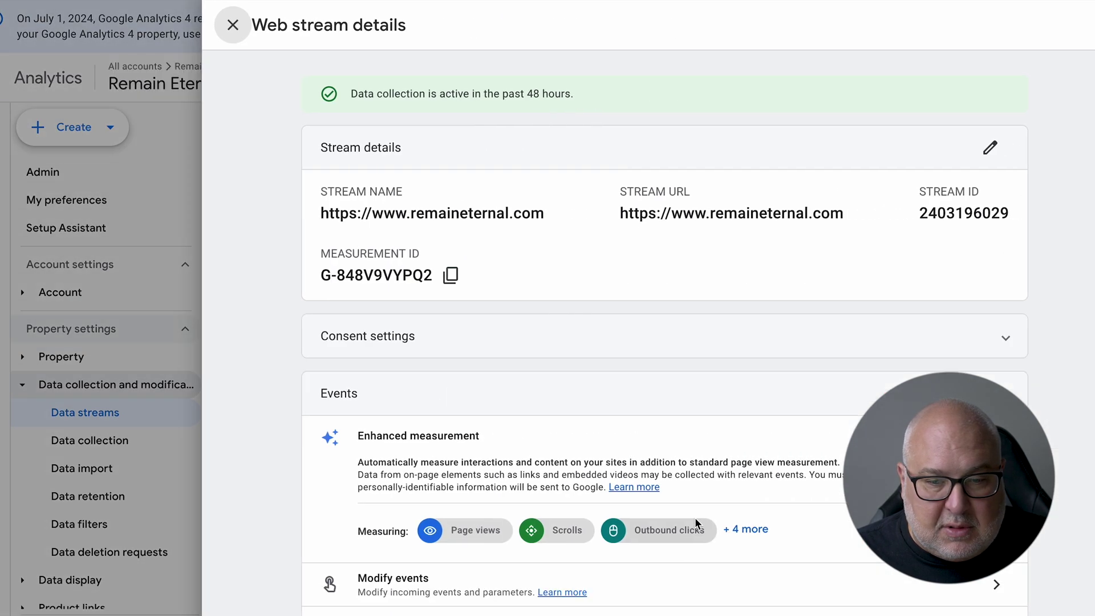
{"action": "scroll", "coordinate": [695, 519], "scroll_direction": "down", "scroll_amount": 5}
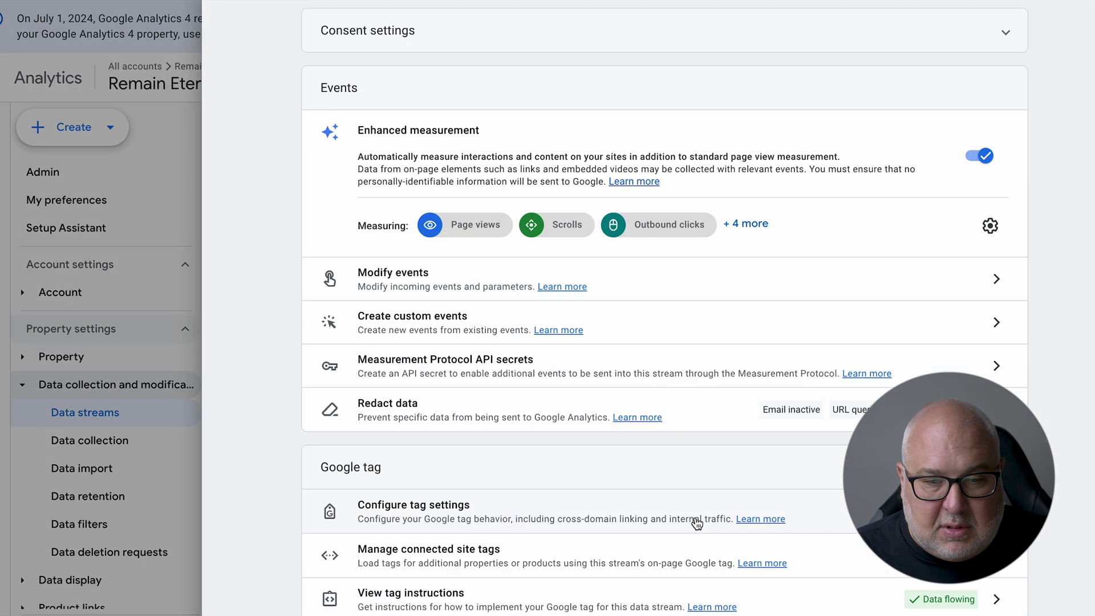
{"action": "left_click", "coordinate": [768, 490]}
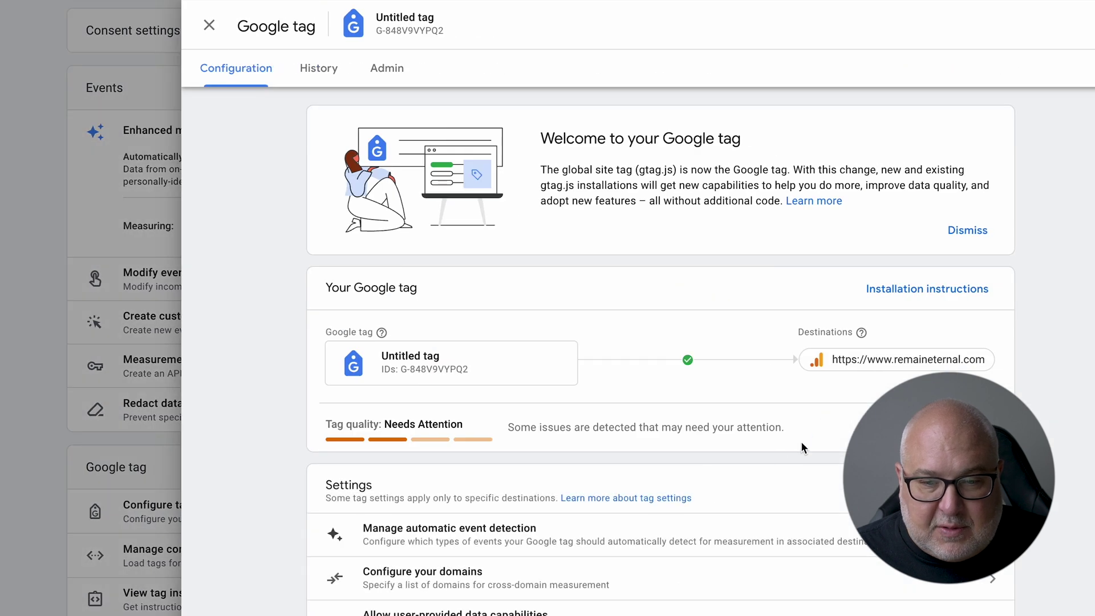
{"action": "left_click", "coordinate": [969, 428]}
{"action": "left_click", "coordinate": [950, 231]}
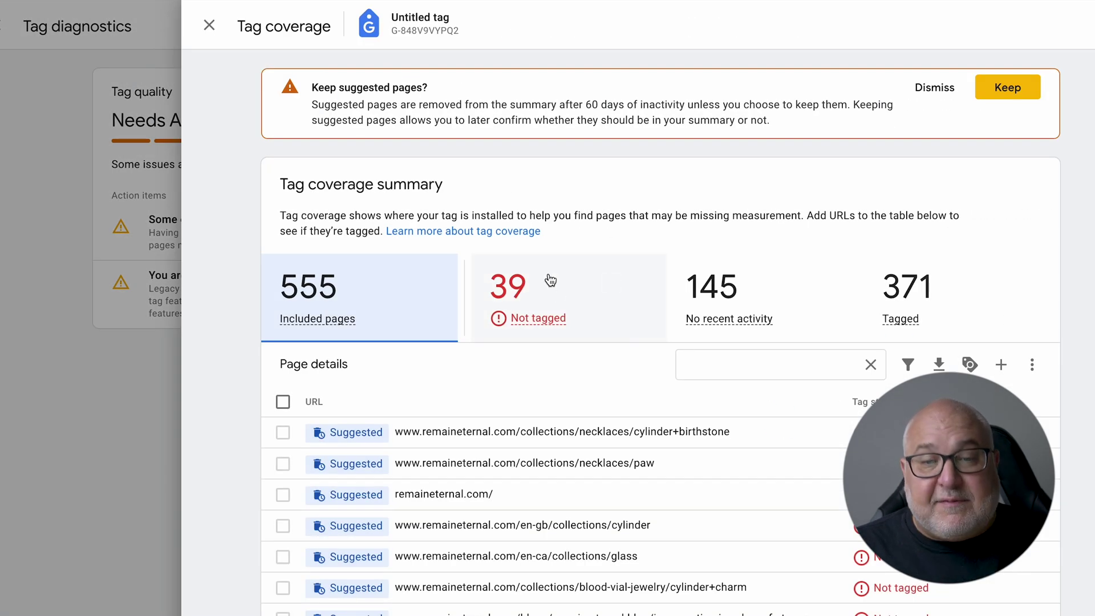
{"action": "scroll", "coordinate": [717, 364], "scroll_direction": "down", "scroll_amount": 2}
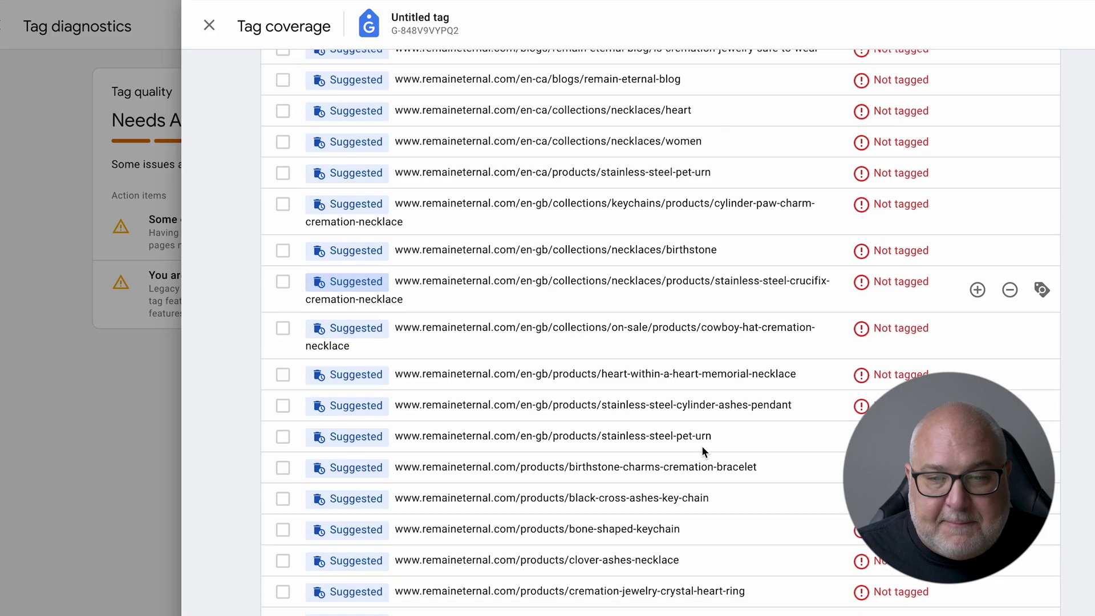
Step: Scroll through the Tag coverage page list, e.g. remaineternal.com/products/funnel, then back up to the summary cards
{"action": "scroll", "coordinate": [702, 446], "scroll_direction": "down", "scroll_amount": 1}
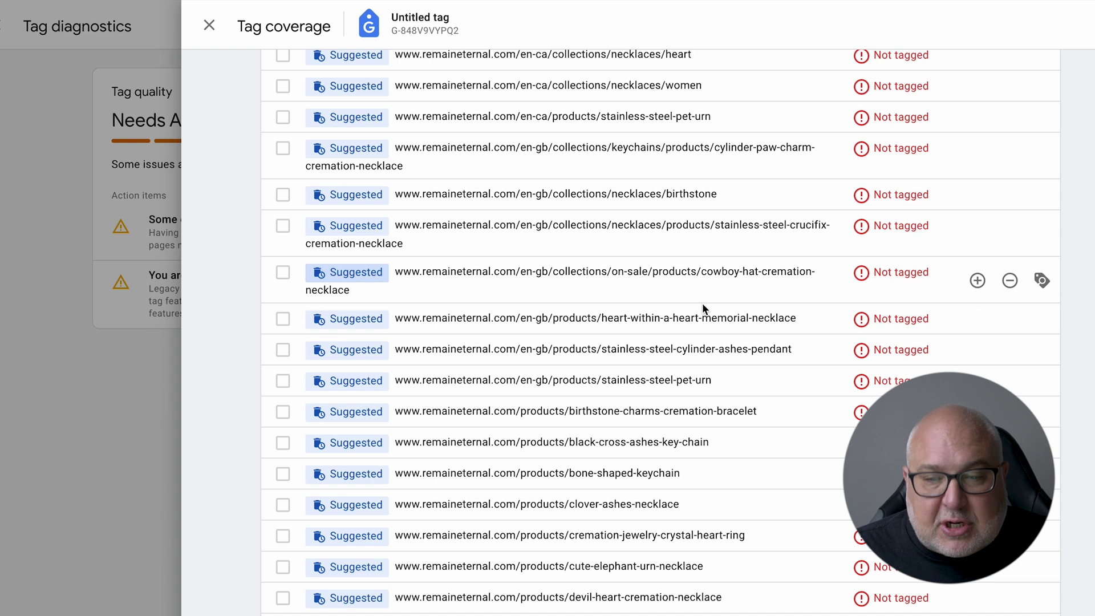
{"action": "scroll", "coordinate": [686, 355], "scroll_direction": "down", "scroll_amount": 5}
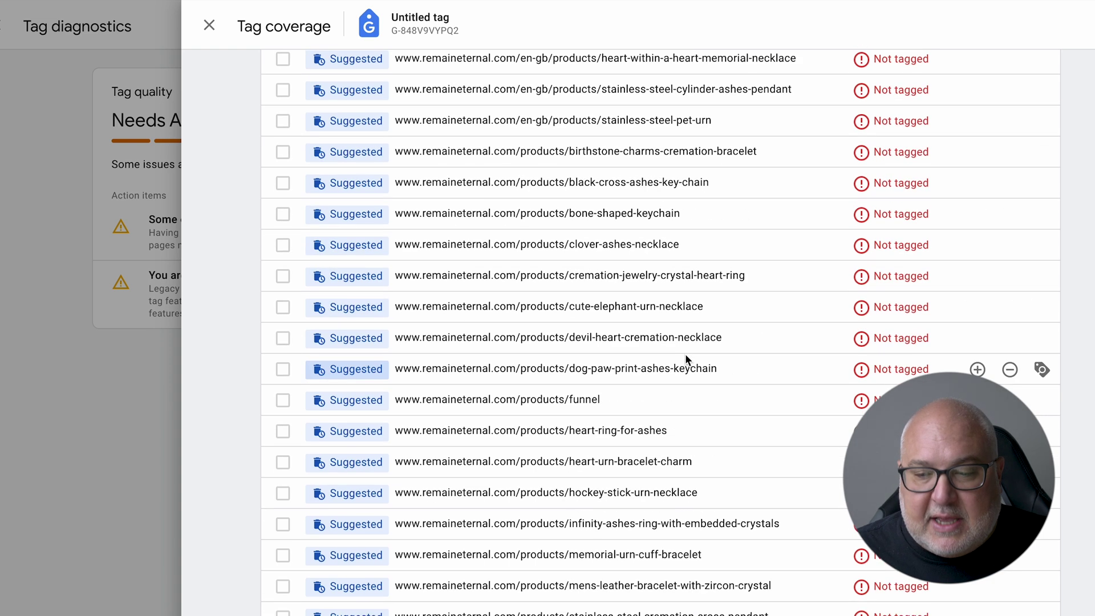
{"action": "scroll", "coordinate": [686, 358], "scroll_direction": "down", "scroll_amount": 6}
{"action": "scroll", "coordinate": [685, 353], "scroll_direction": "up", "scroll_amount": 11}
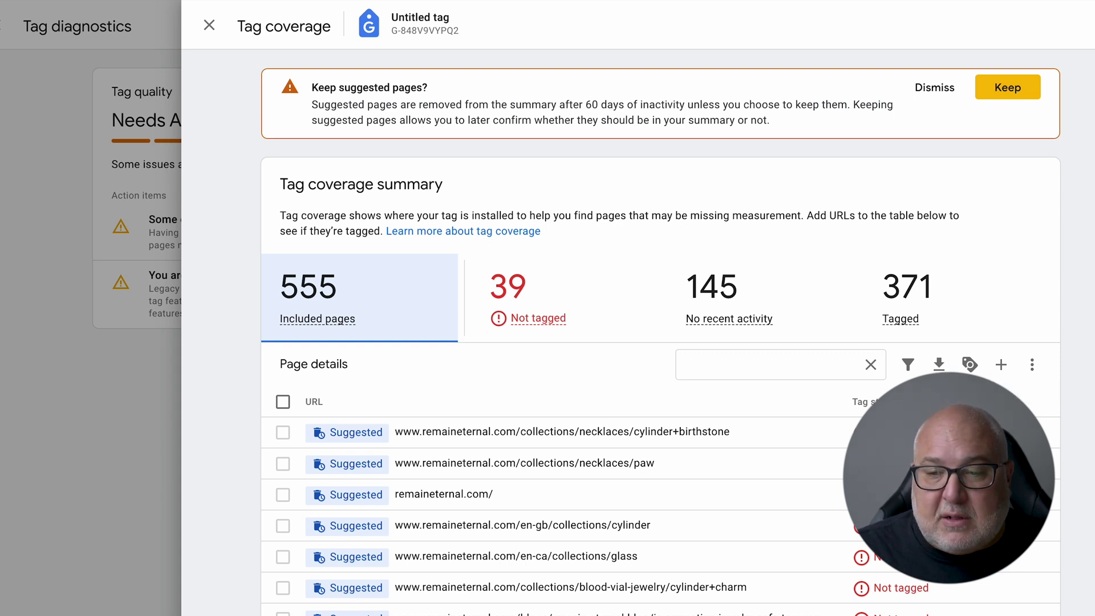
{"action": "scroll", "coordinate": [1046, 431], "scroll_direction": "down", "scroll_amount": 5}
{"action": "scroll", "coordinate": [1043, 400], "scroll_direction": "down", "scroll_amount": 2}
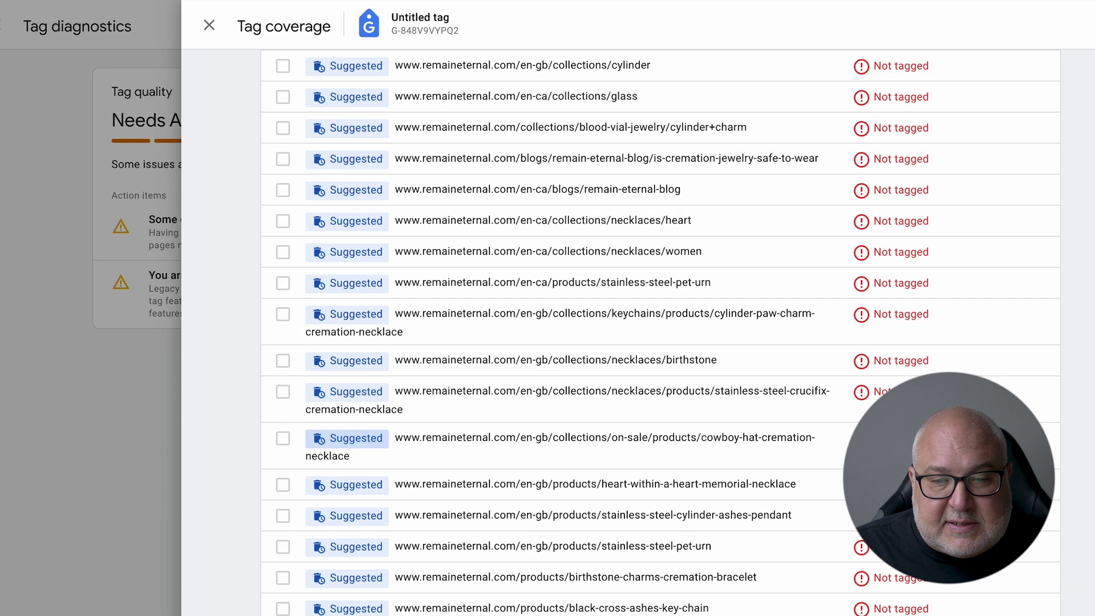
{"action": "scroll", "coordinate": [1044, 399], "scroll_direction": "down", "scroll_amount": 2}
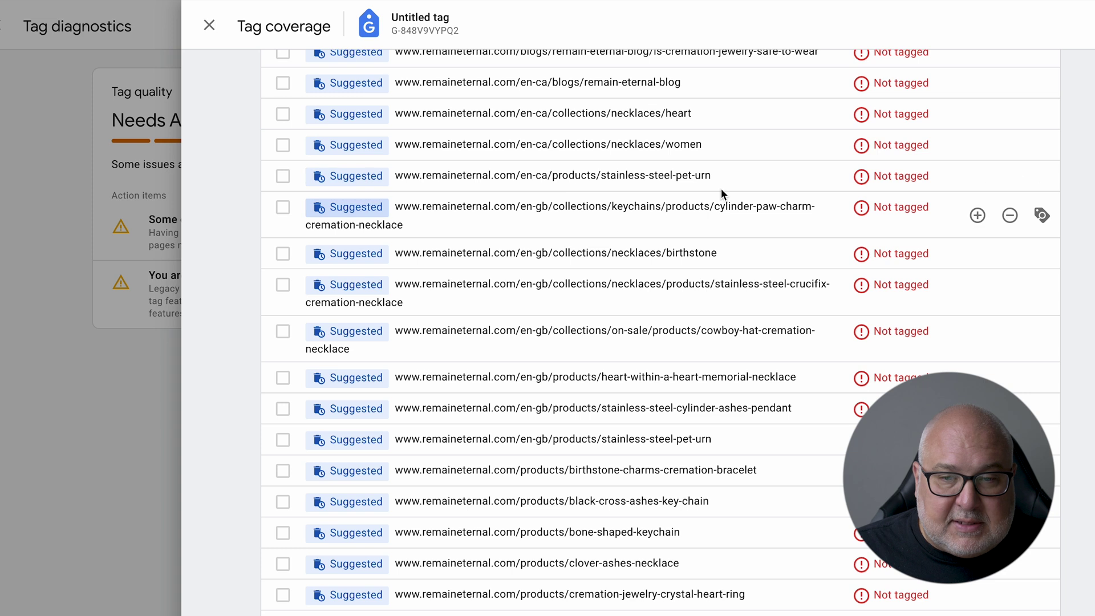
{"action": "scroll", "coordinate": [706, 322], "scroll_direction": "down", "scroll_amount": 6}
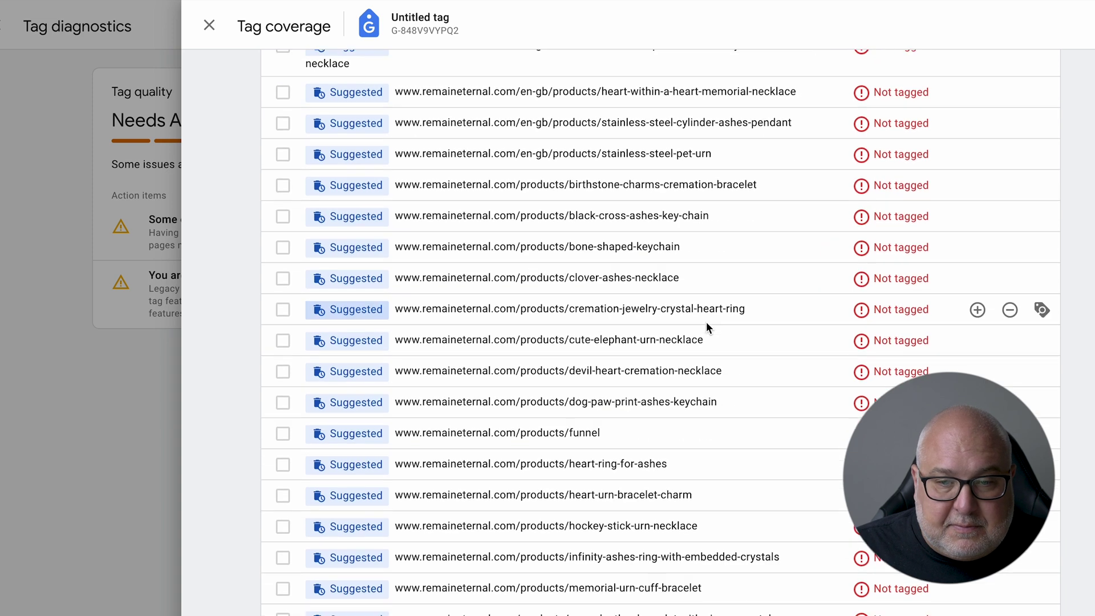
{"action": "scroll", "coordinate": [706, 321], "scroll_direction": "down", "scroll_amount": 2}
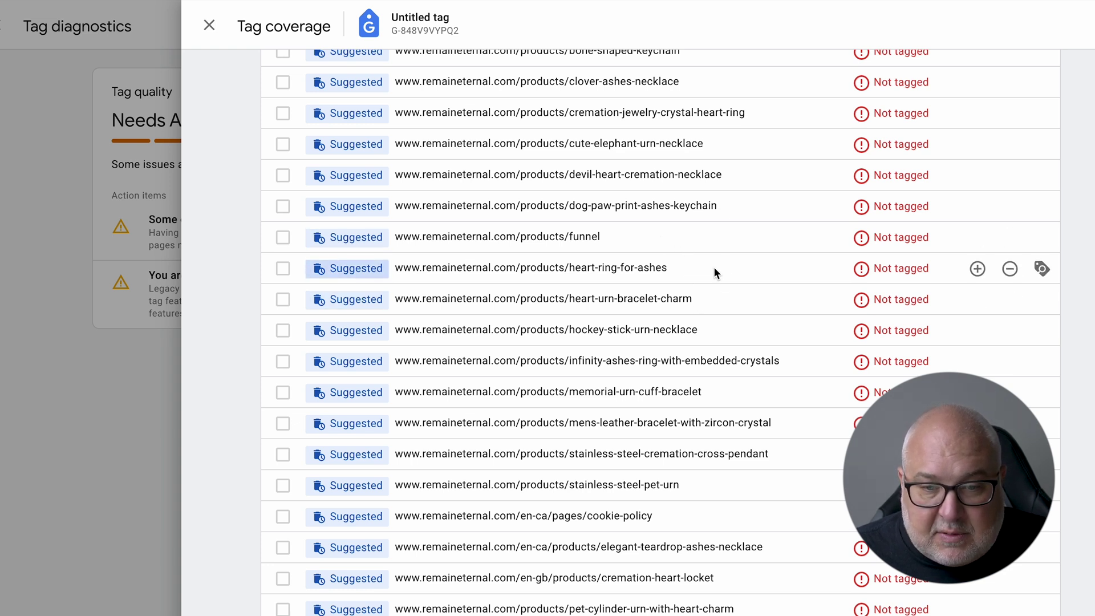
{"action": "scroll", "coordinate": [754, 314], "scroll_direction": "down", "scroll_amount": 4}
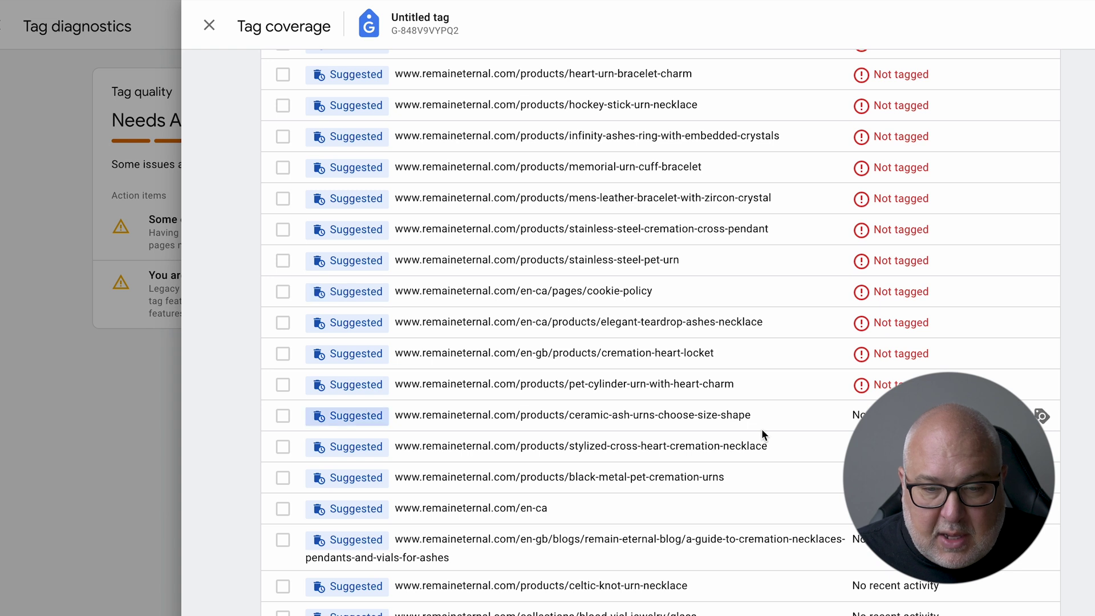
{"action": "scroll", "coordinate": [762, 433], "scroll_direction": "down", "scroll_amount": 2}
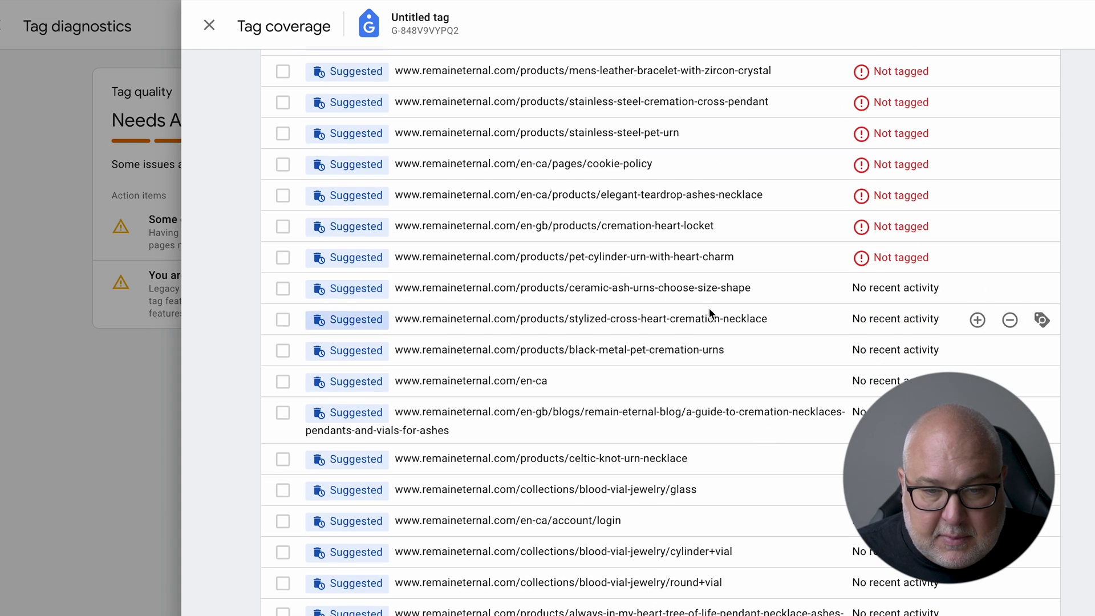
{"action": "left_click", "coordinate": [1041, 352]}
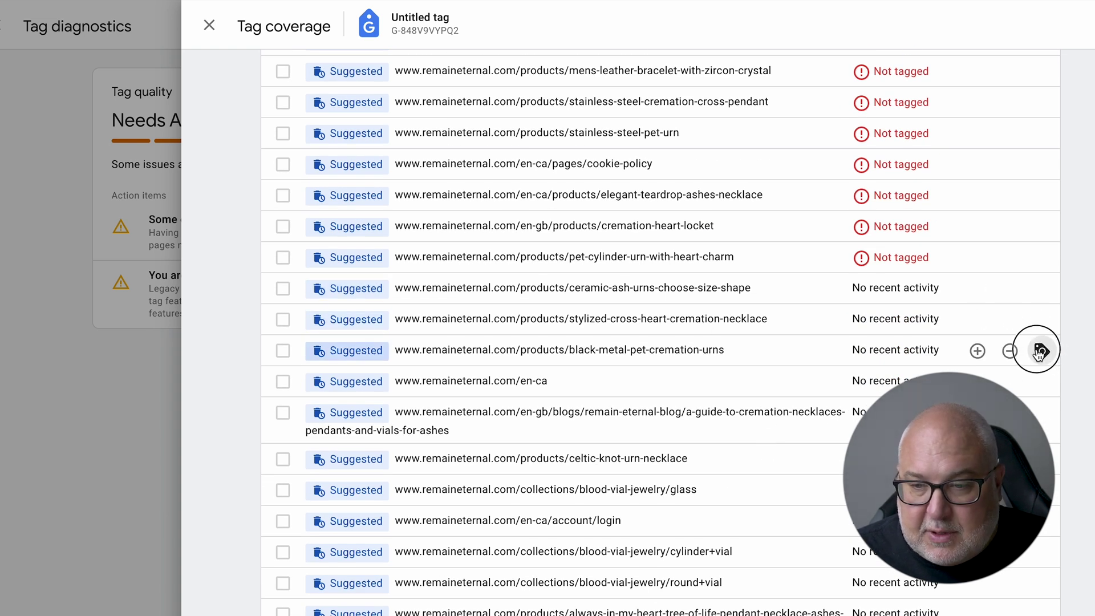
{"action": "scroll", "coordinate": [885, 286], "scroll_direction": "up", "scroll_amount": 2}
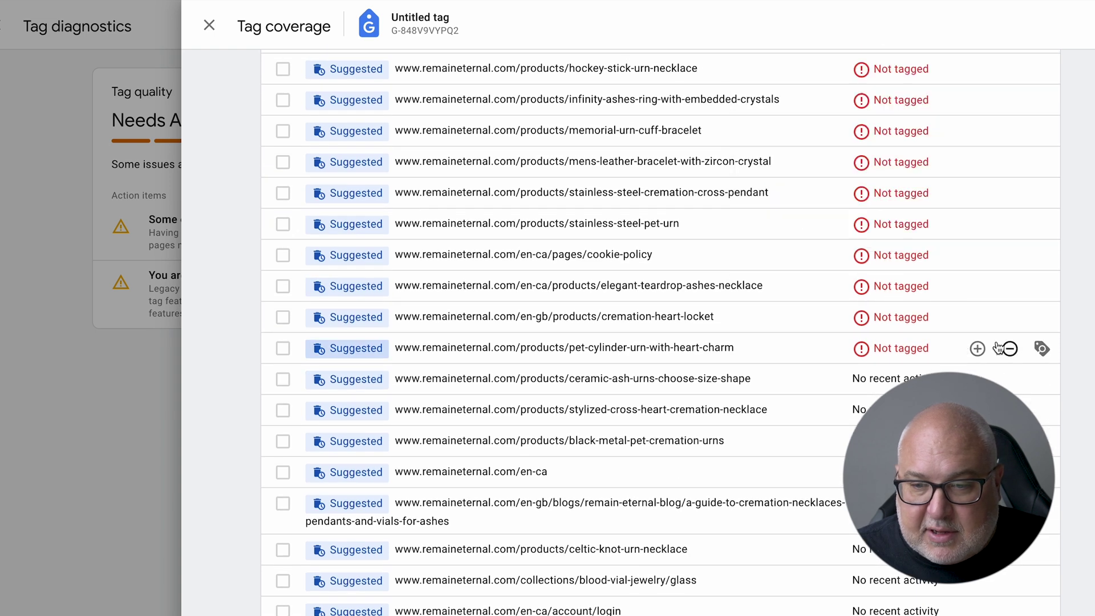
{"action": "scroll", "coordinate": [869, 196], "scroll_direction": "up", "scroll_amount": 10}
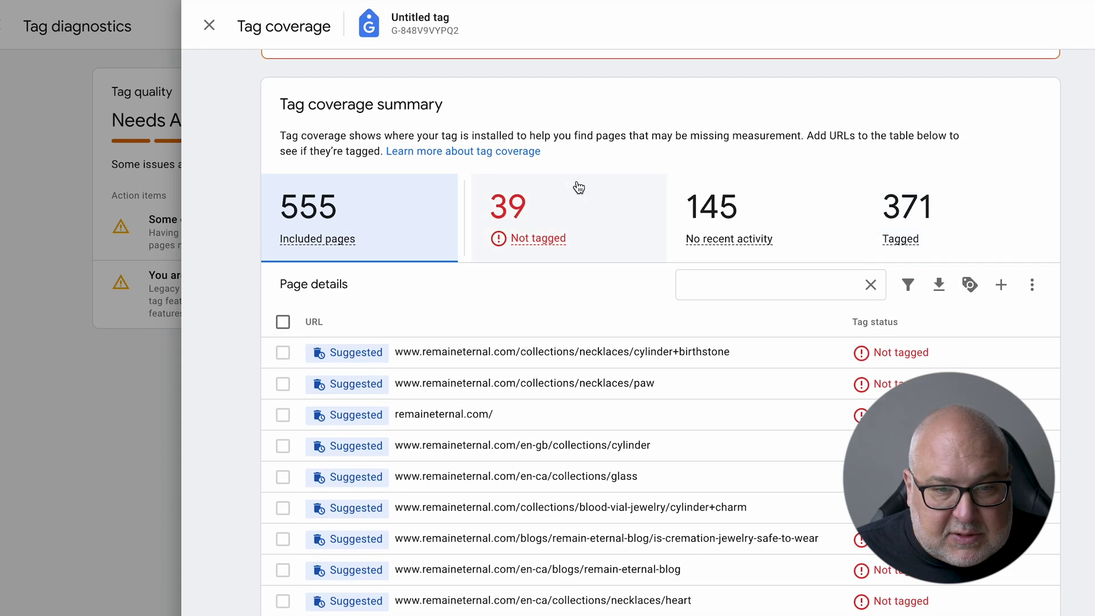
Step: Filter the page list by Not tagged, No recent activity and Tagged, ending on the 39 not-tagged pages
{"action": "left_click", "coordinate": [567, 203]}
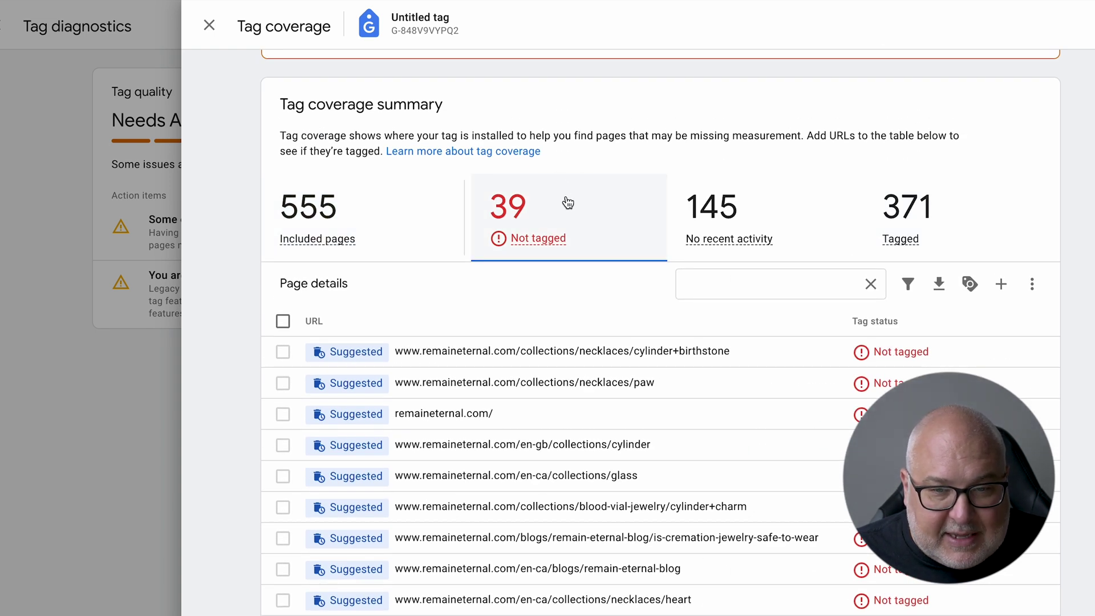
{"action": "scroll", "coordinate": [706, 376], "scroll_direction": "down", "scroll_amount": 4}
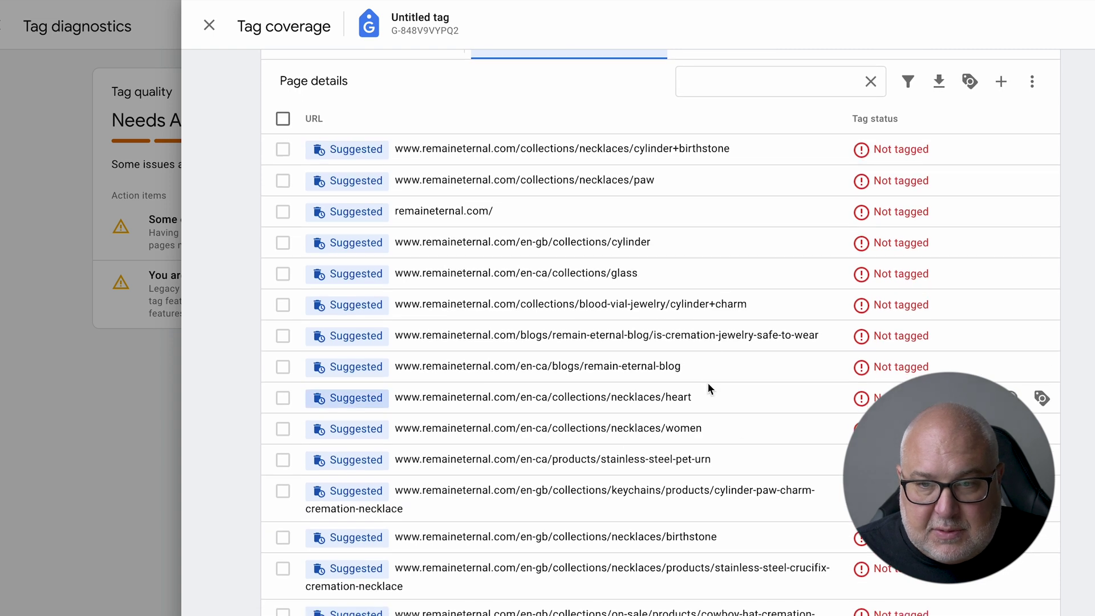
{"action": "scroll", "coordinate": [707, 388], "scroll_direction": "up", "scroll_amount": 3}
{"action": "left_click", "coordinate": [723, 157]}
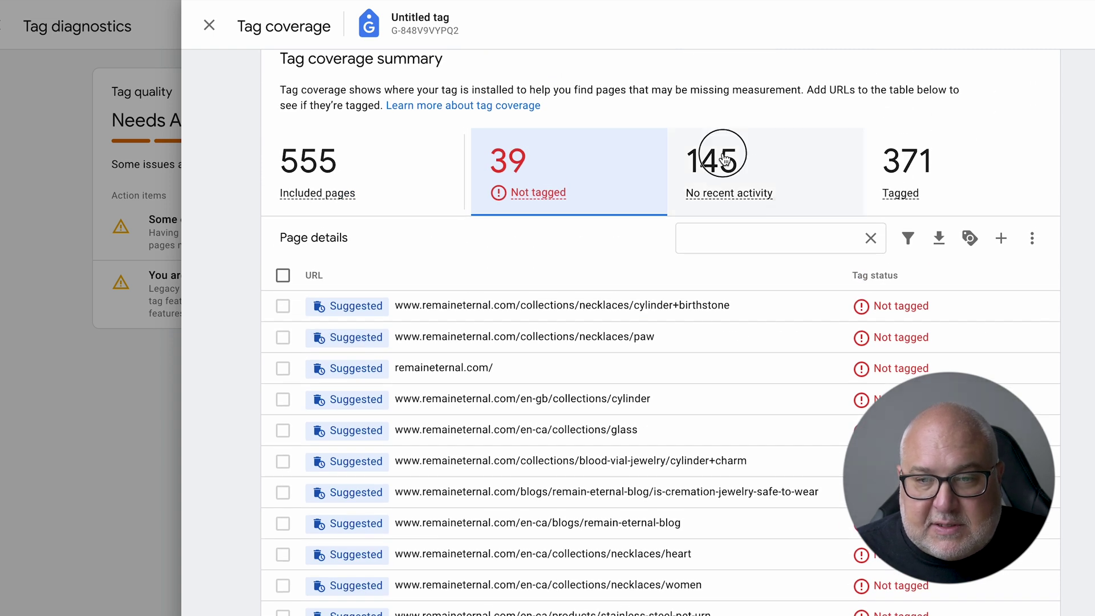
{"action": "left_click", "coordinate": [575, 159]}
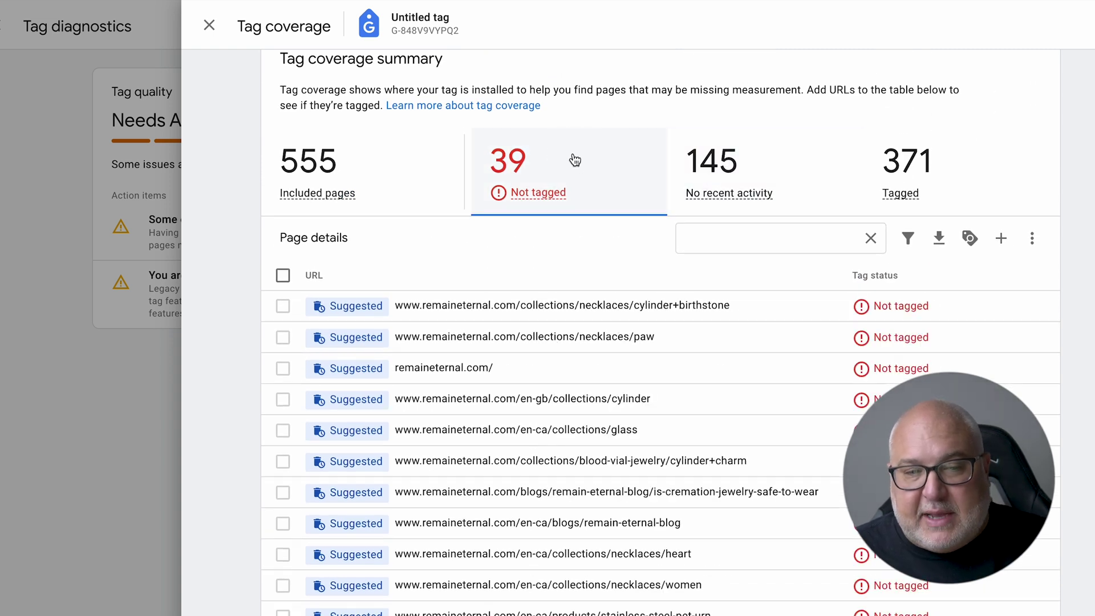
{"action": "left_click", "coordinate": [925, 149]}
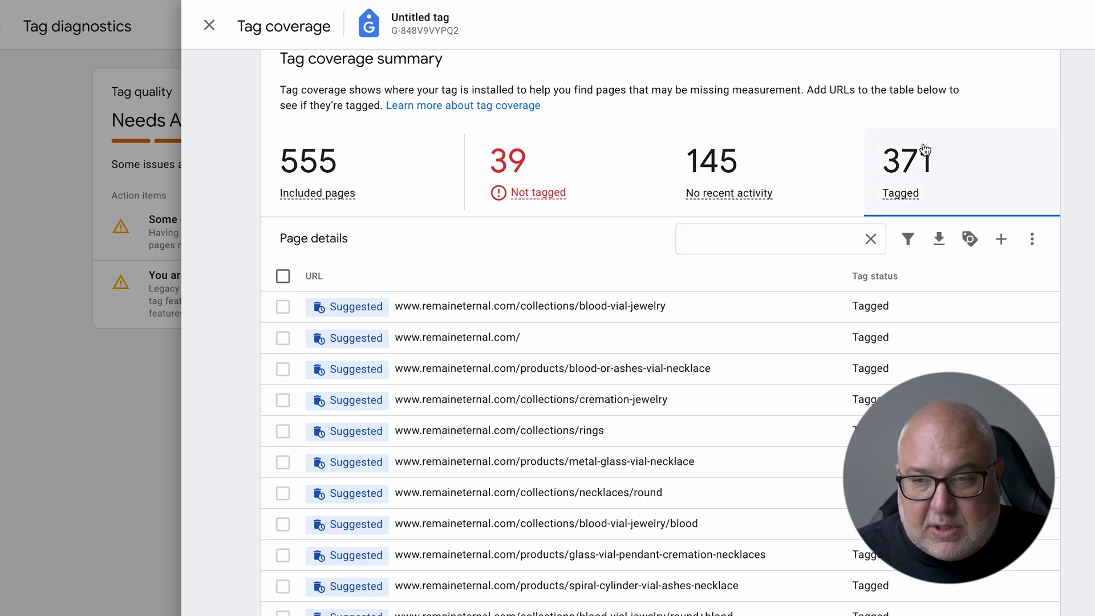
{"action": "left_click", "coordinate": [516, 163]}
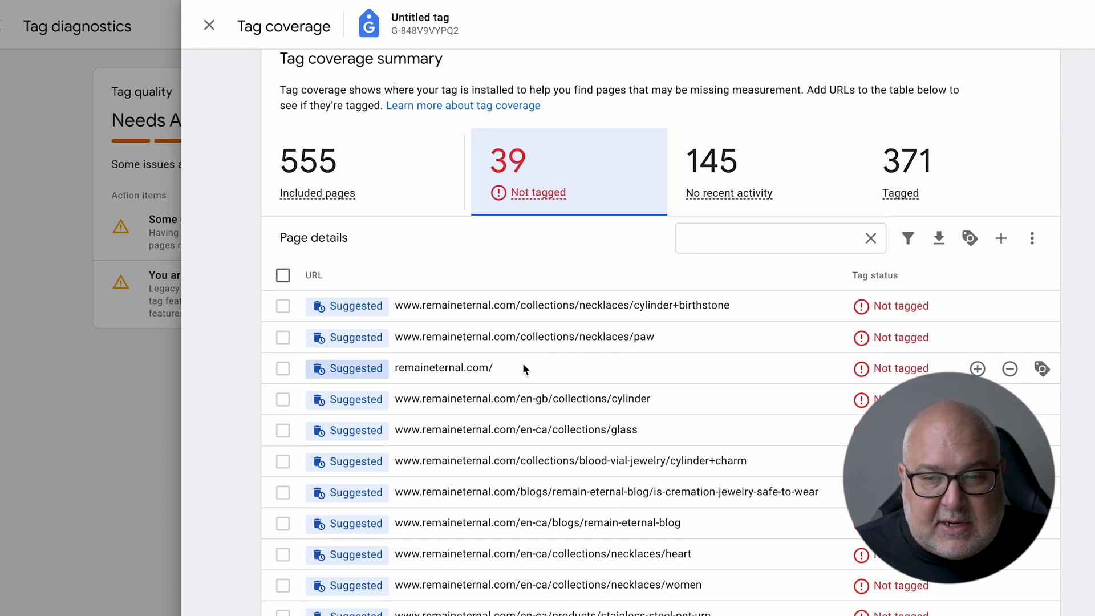
{"action": "scroll", "coordinate": [530, 365], "scroll_direction": "down", "scroll_amount": 4}
{"action": "scroll", "coordinate": [627, 362], "scroll_direction": "down", "scroll_amount": 1}
{"action": "mouse_move", "coordinate": [889, 390]}
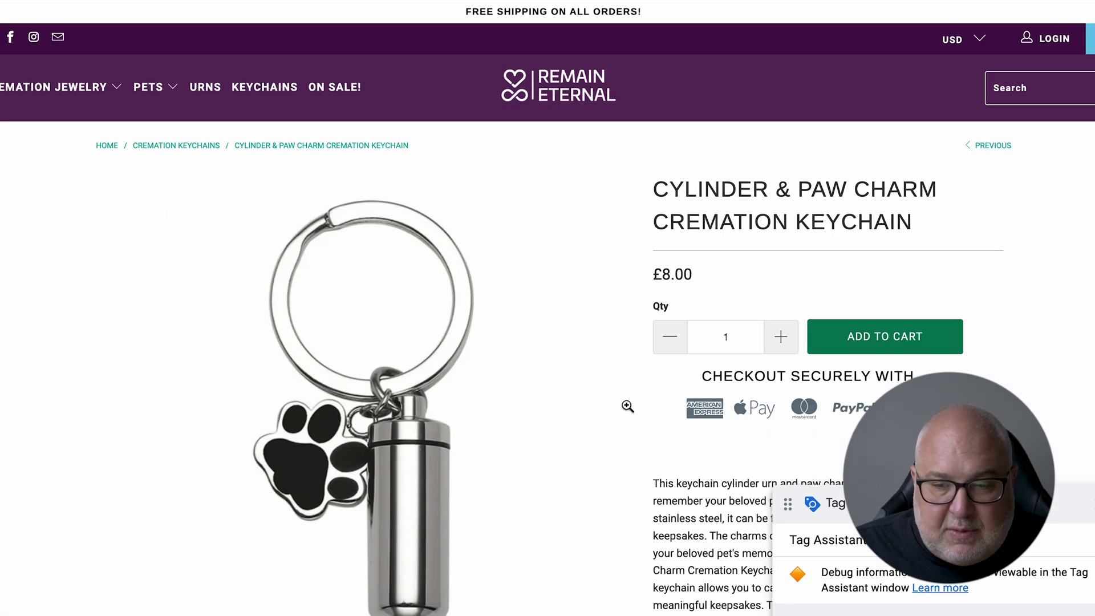
Step: Inspect the Cylinder & Paw Charm Keychain page's History Change Page View hit and its view_item event
{"action": "scroll", "coordinate": [629, 411], "scroll_direction": "down", "scroll_amount": 5}
{"action": "scroll", "coordinate": [630, 411], "scroll_direction": "up", "scroll_amount": 5}
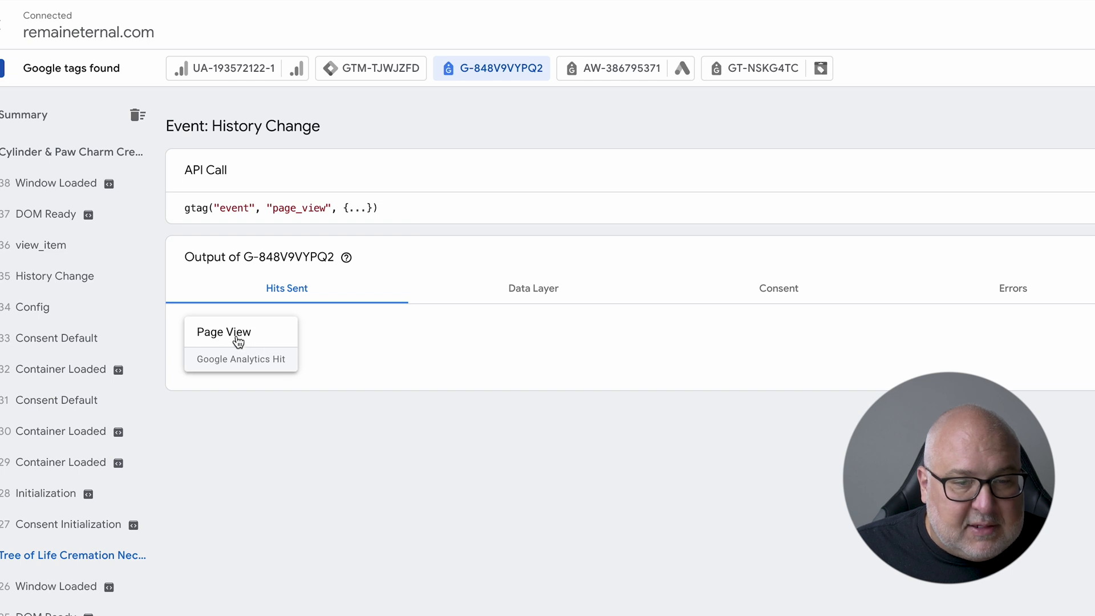
{"action": "left_click", "coordinate": [54, 276]}
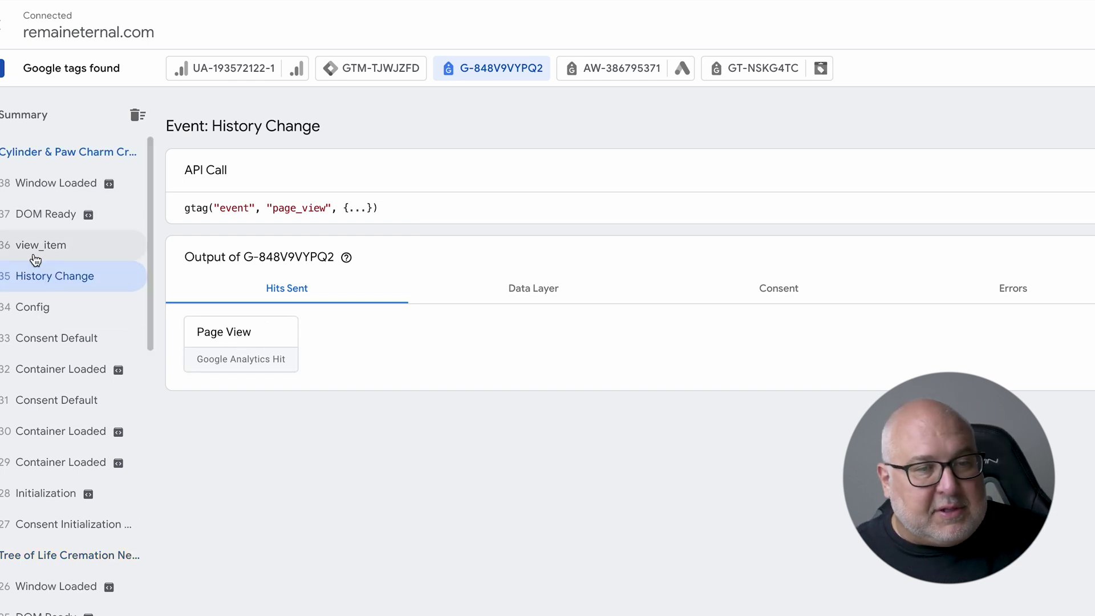
{"action": "left_click", "coordinate": [62, 250]}
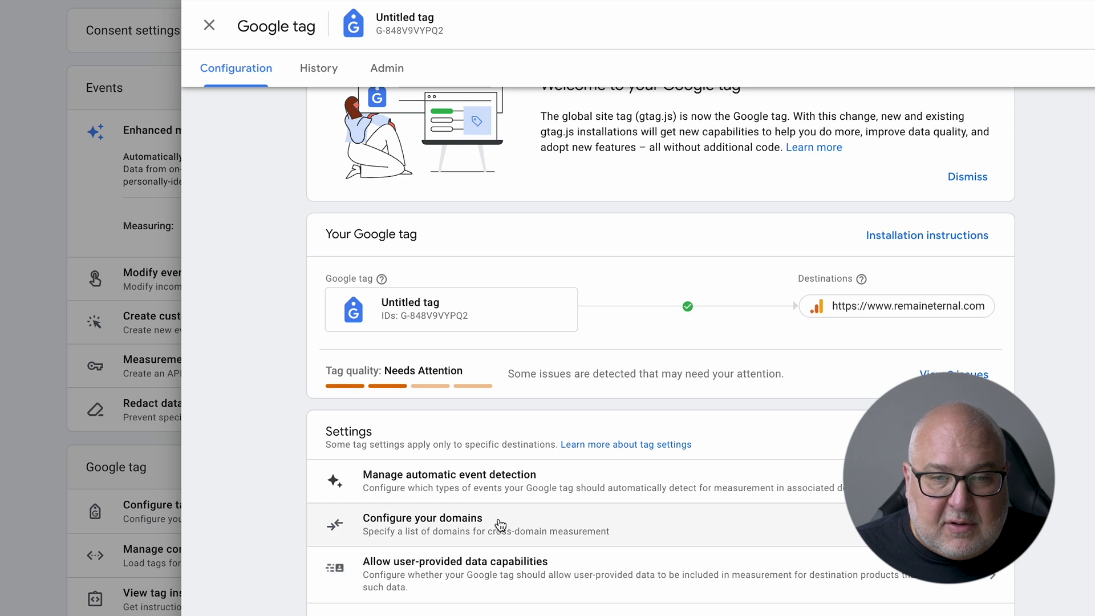
{"action": "scroll", "coordinate": [533, 295], "scroll_direction": "up", "scroll_amount": 1}
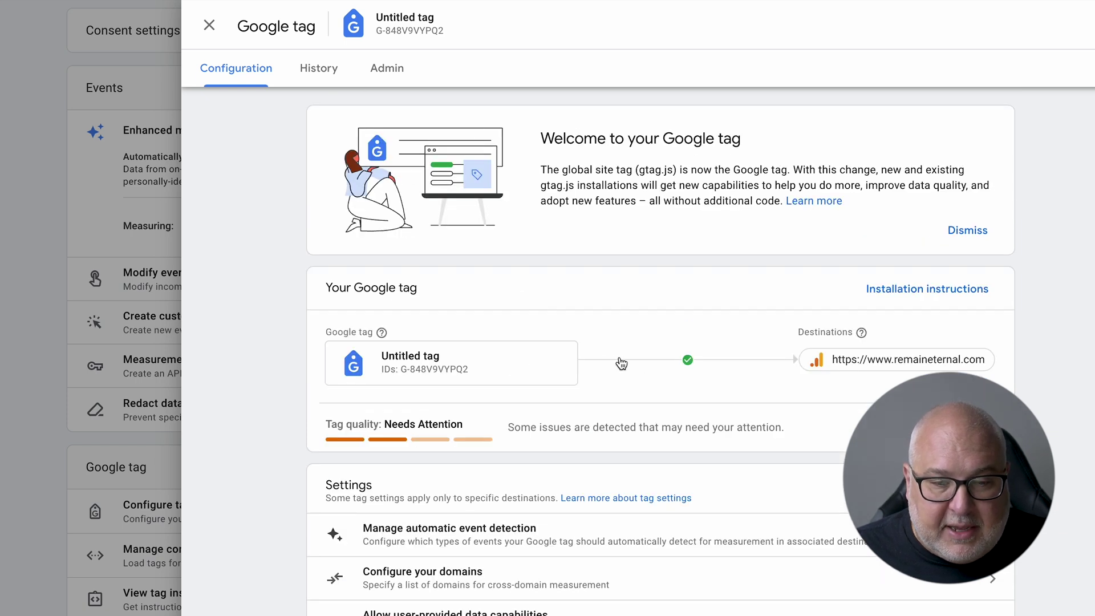
{"action": "scroll", "coordinate": [629, 499], "scroll_direction": "down", "scroll_amount": 1}
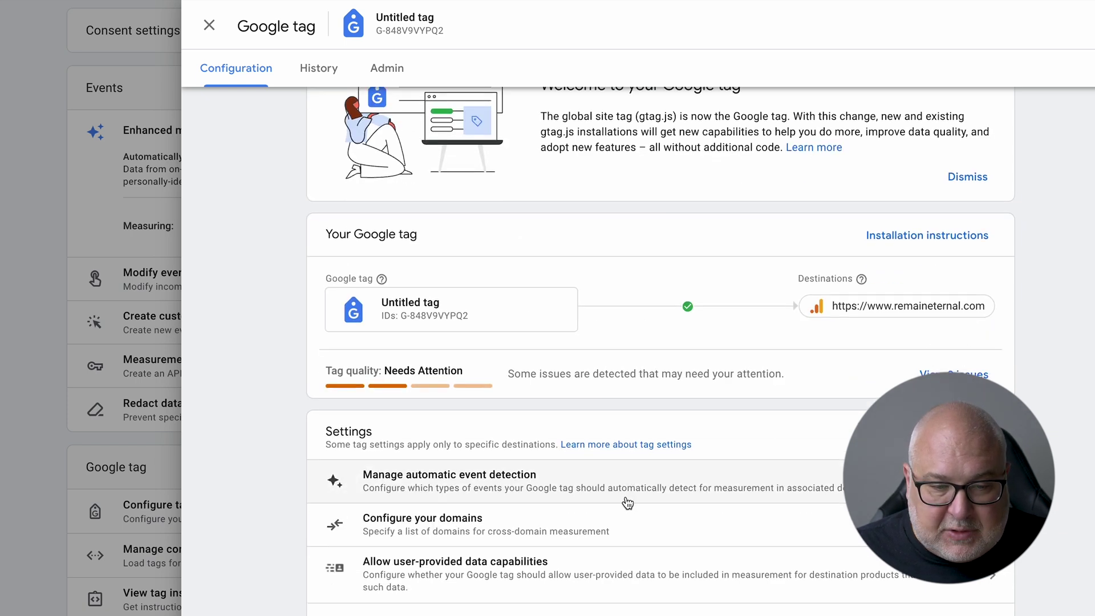
{"action": "left_click", "coordinate": [677, 529]}
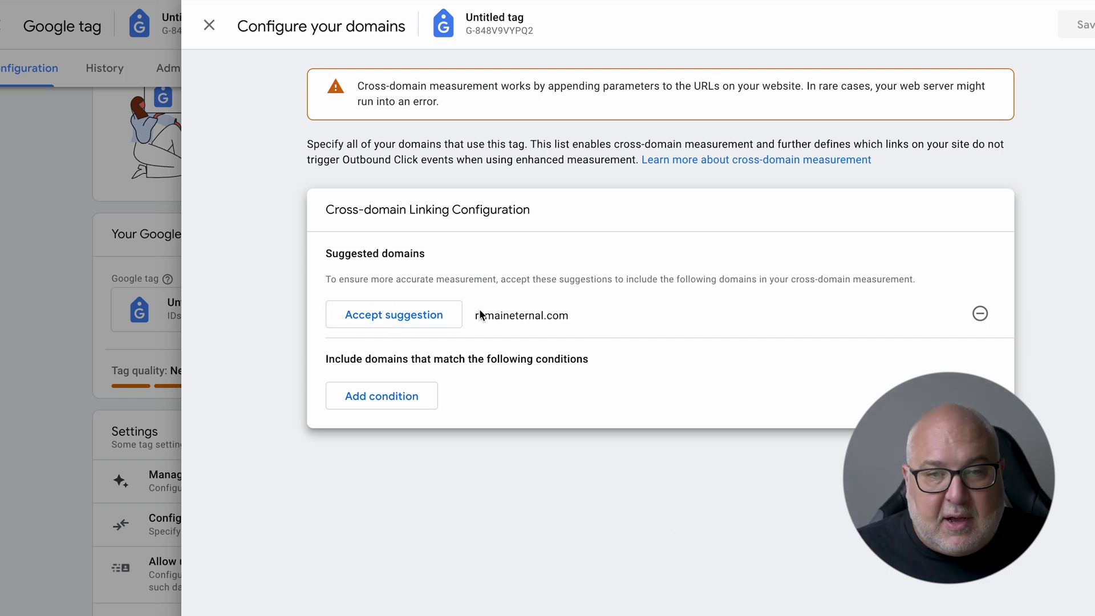
Step: Accept remaineternal.com as an exact-match cross-domain, discard the extra Contains condition, and save
{"action": "left_click", "coordinate": [423, 319]}
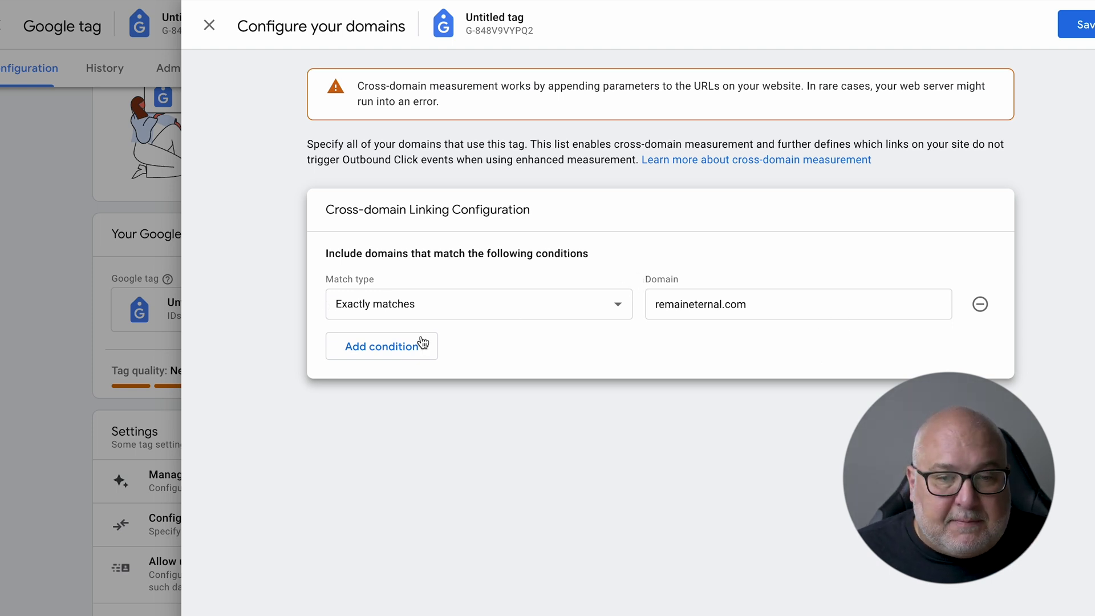
{"action": "left_click", "coordinate": [367, 355]}
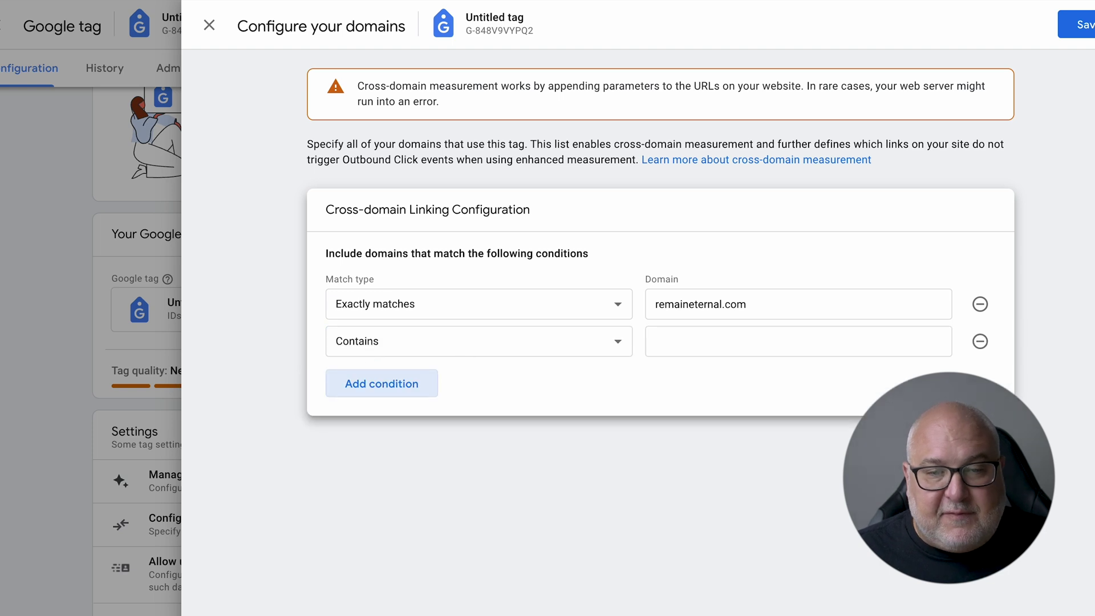
{"action": "left_click", "coordinate": [474, 345]}
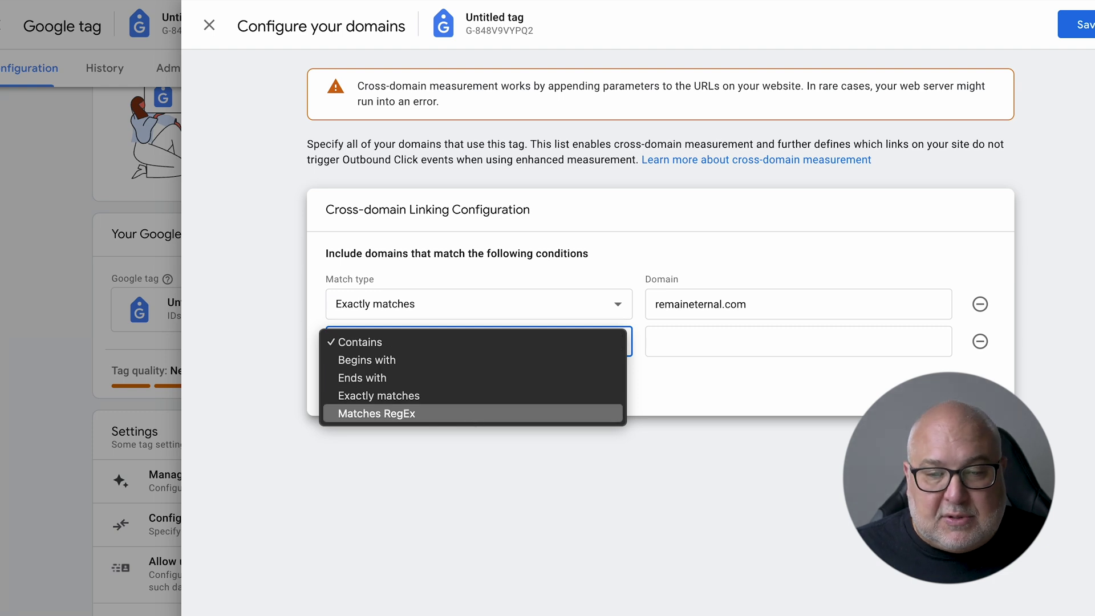
{"action": "left_click", "coordinate": [609, 520]}
{"action": "left_click", "coordinate": [698, 345]}
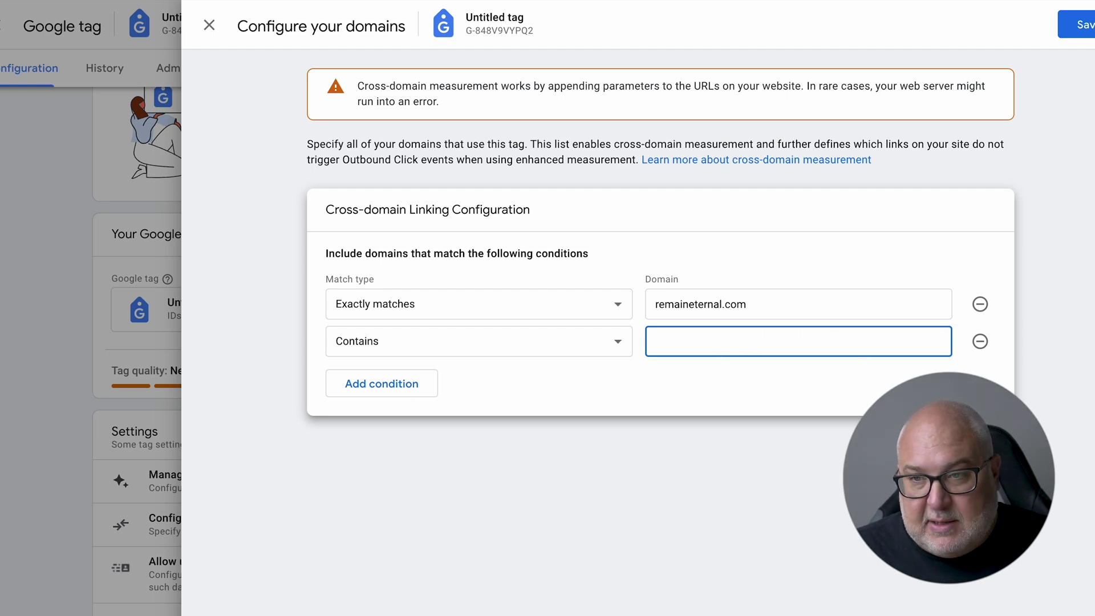
{"action": "left_click", "coordinate": [978, 341]}
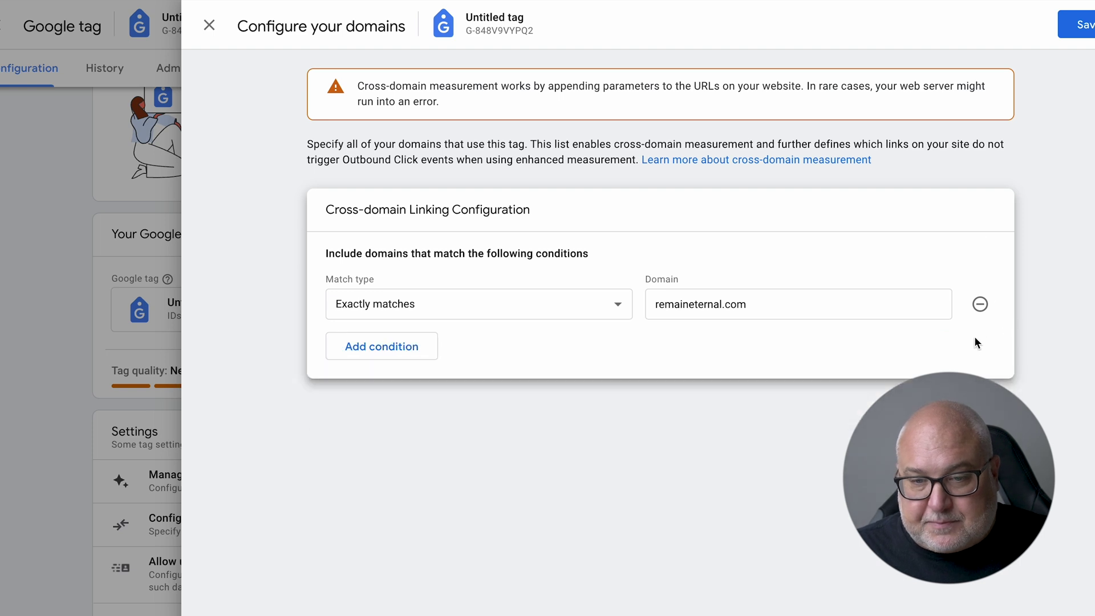
{"action": "left_click", "coordinate": [1084, 25]}
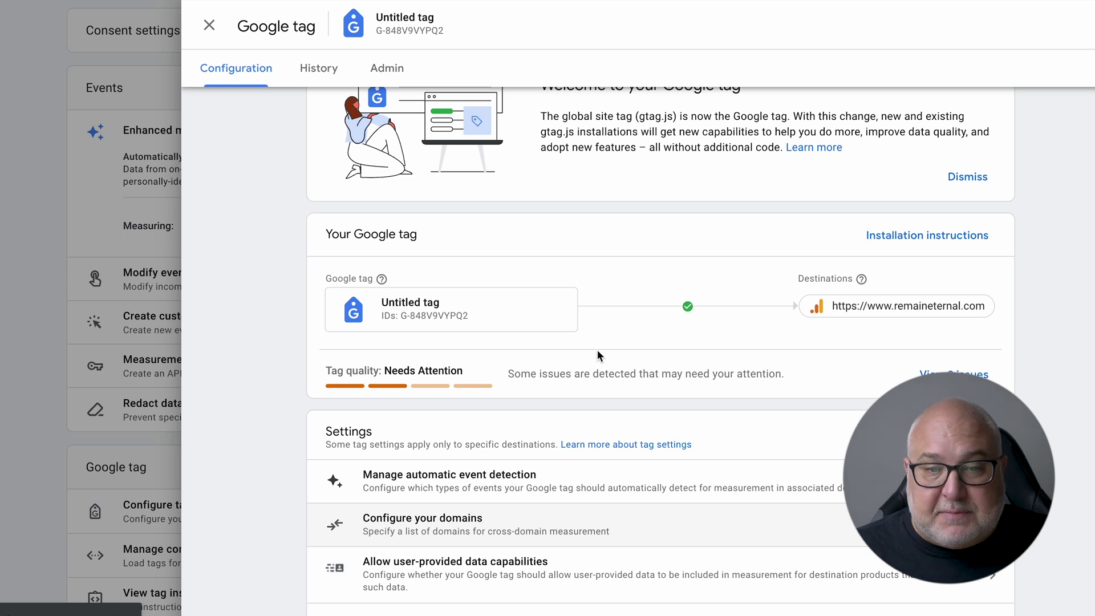
{"action": "left_click", "coordinate": [210, 25]}
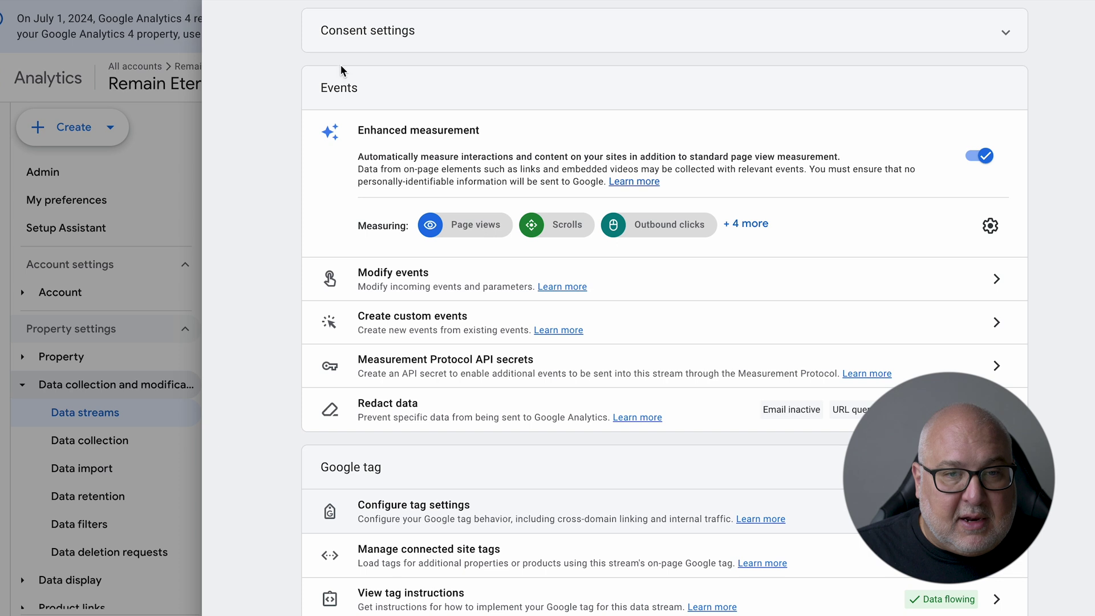
Step: Go back from the web stream details to the list of data streams
{"action": "scroll", "coordinate": [341, 64], "scroll_direction": "up", "scroll_amount": 5}
{"action": "left_click", "coordinate": [234, 26]}
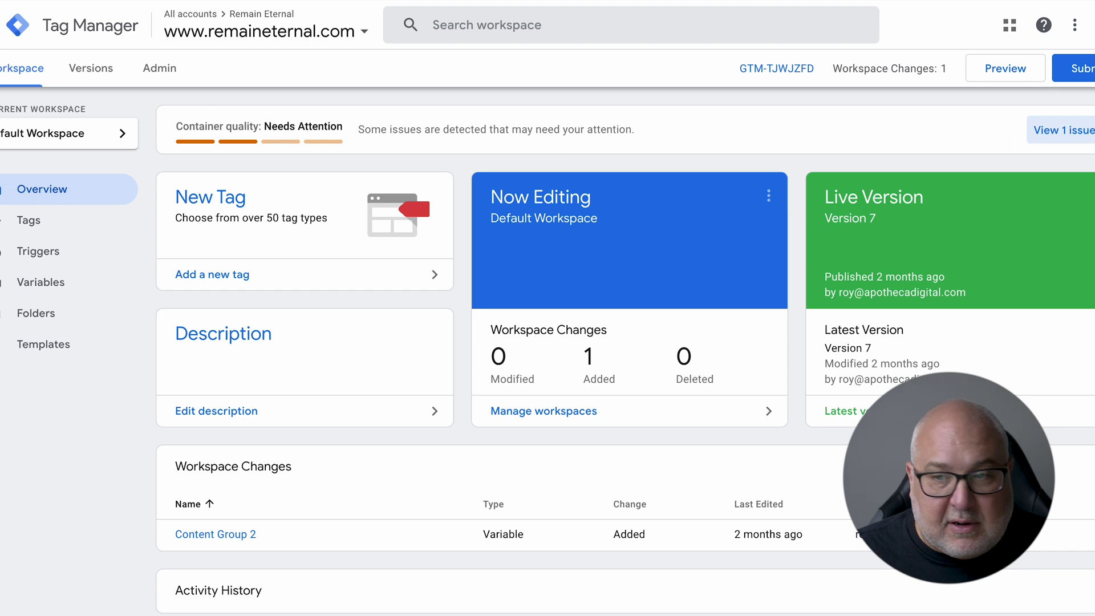
Step: Open the container's quality diagnostics and its tag coverage page list
{"action": "left_click", "coordinate": [1065, 132]}
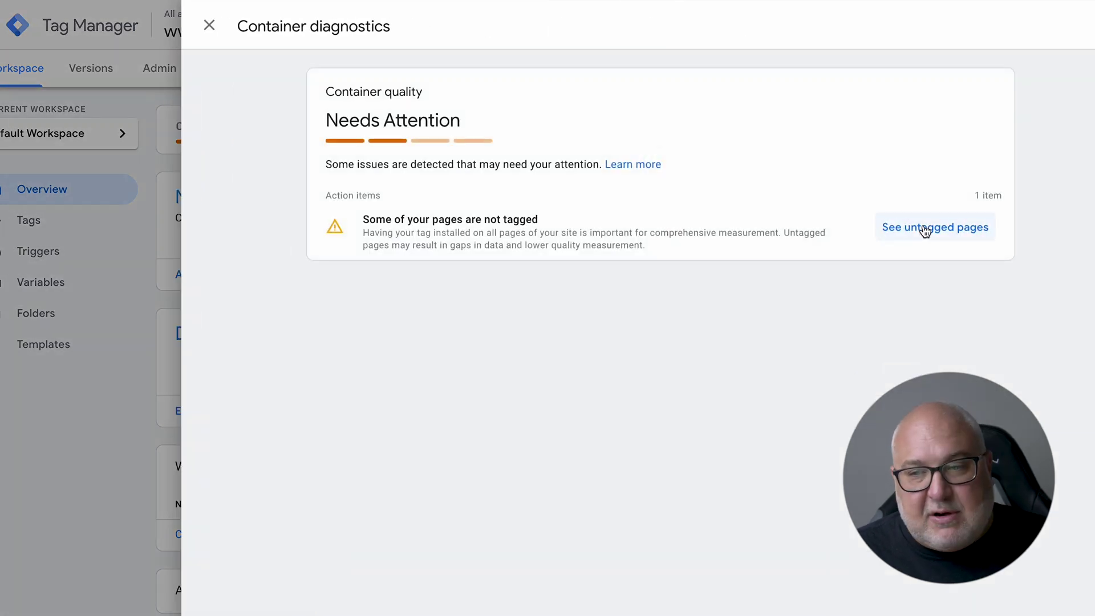
{"action": "left_click", "coordinate": [925, 228]}
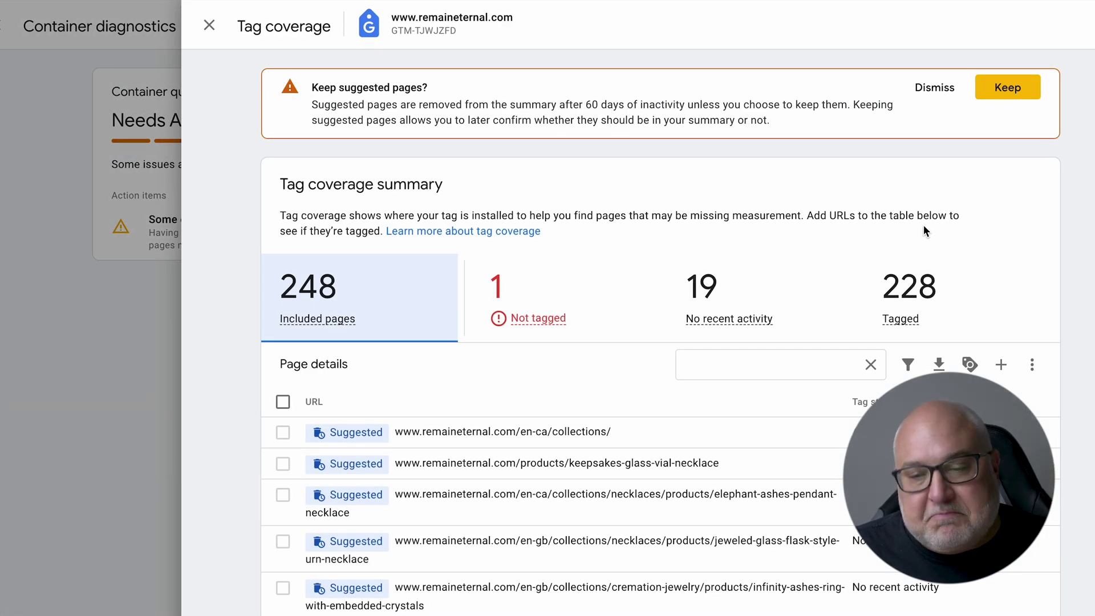
{"action": "scroll", "coordinate": [923, 224], "scroll_direction": "down", "scroll_amount": 1}
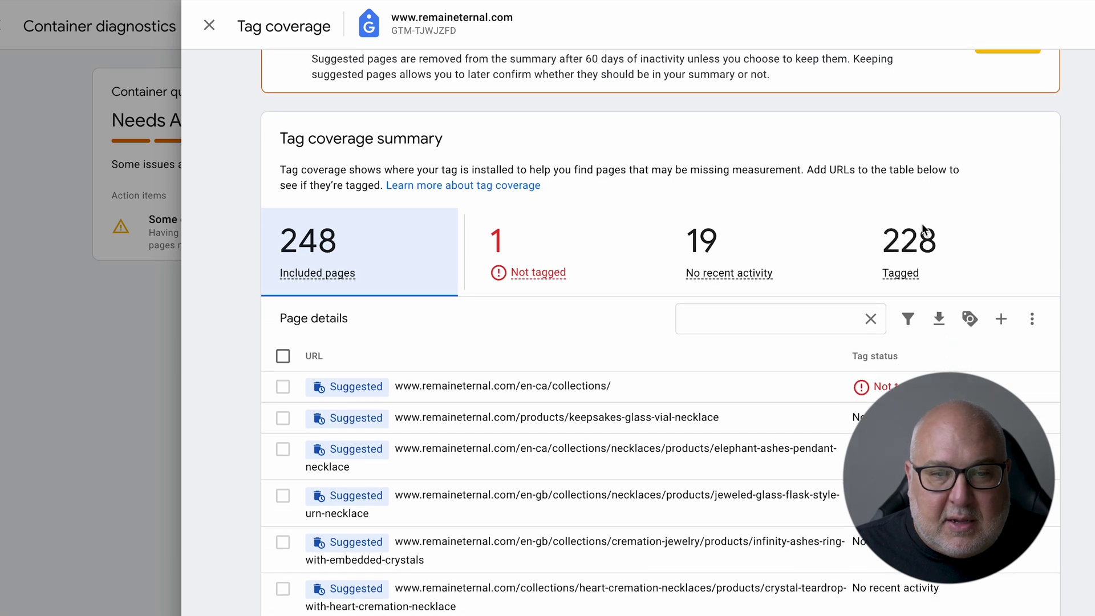
{"action": "scroll", "coordinate": [921, 224], "scroll_direction": "down", "scroll_amount": 4}
{"action": "scroll", "coordinate": [923, 224], "scroll_direction": "up", "scroll_amount": 5}
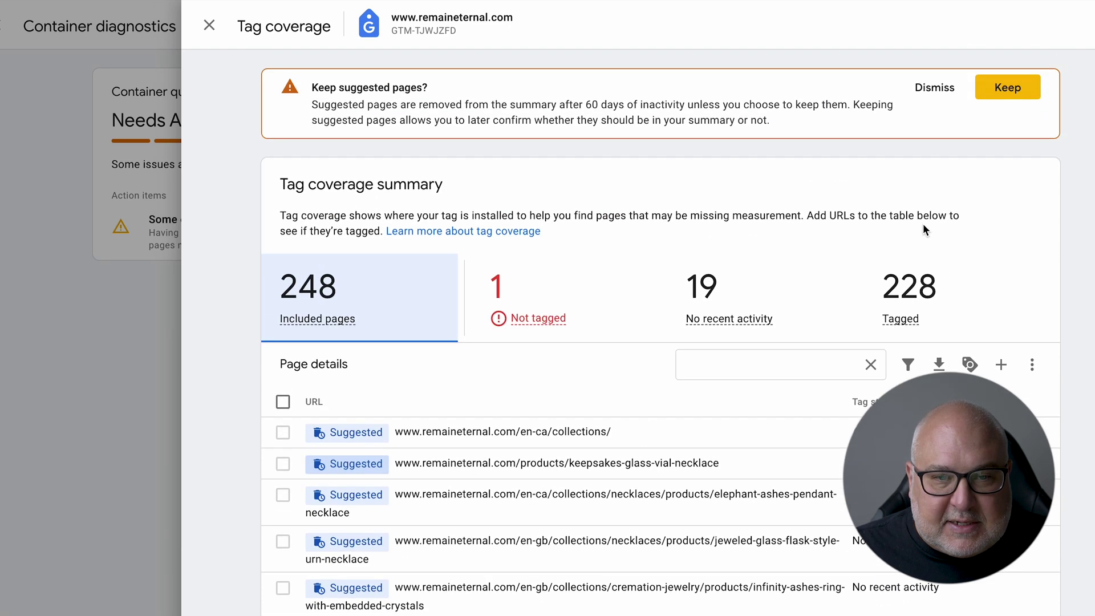
{"action": "scroll", "coordinate": [923, 223], "scroll_direction": "down", "scroll_amount": 2}
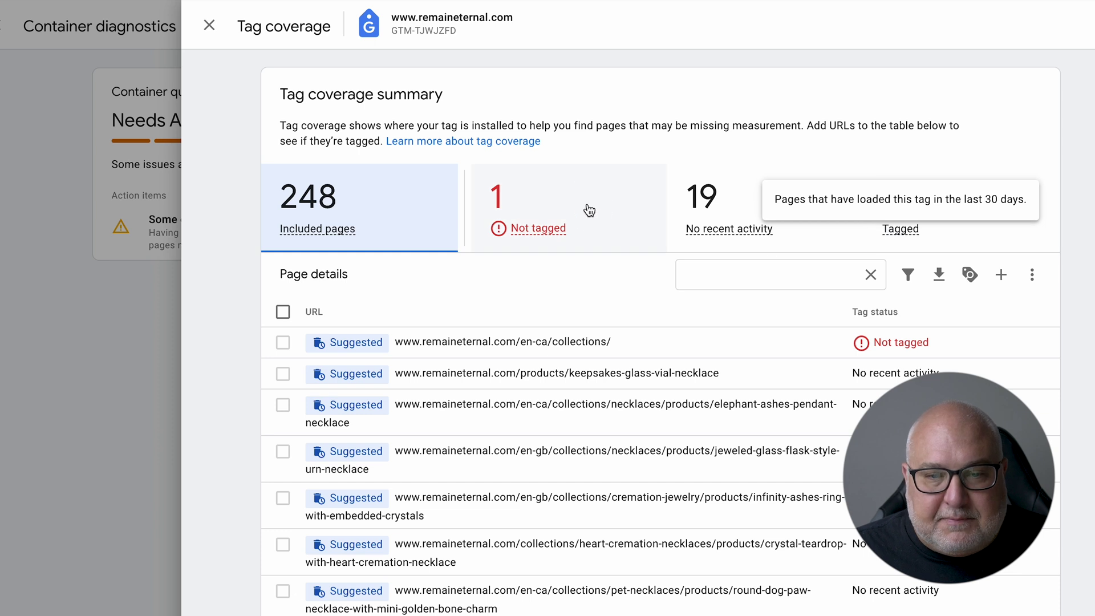
Step: Filter coverage by the Not tagged, No recent activity, Included pages and Tagged cards
{"action": "left_click", "coordinate": [588, 209]}
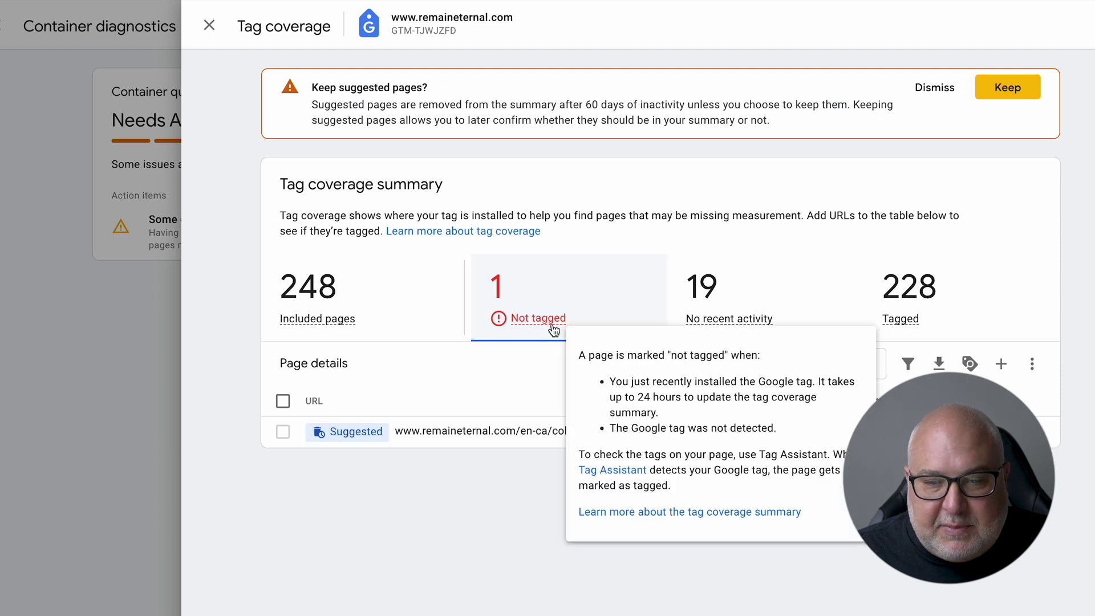
{"action": "left_click", "coordinate": [777, 297]}
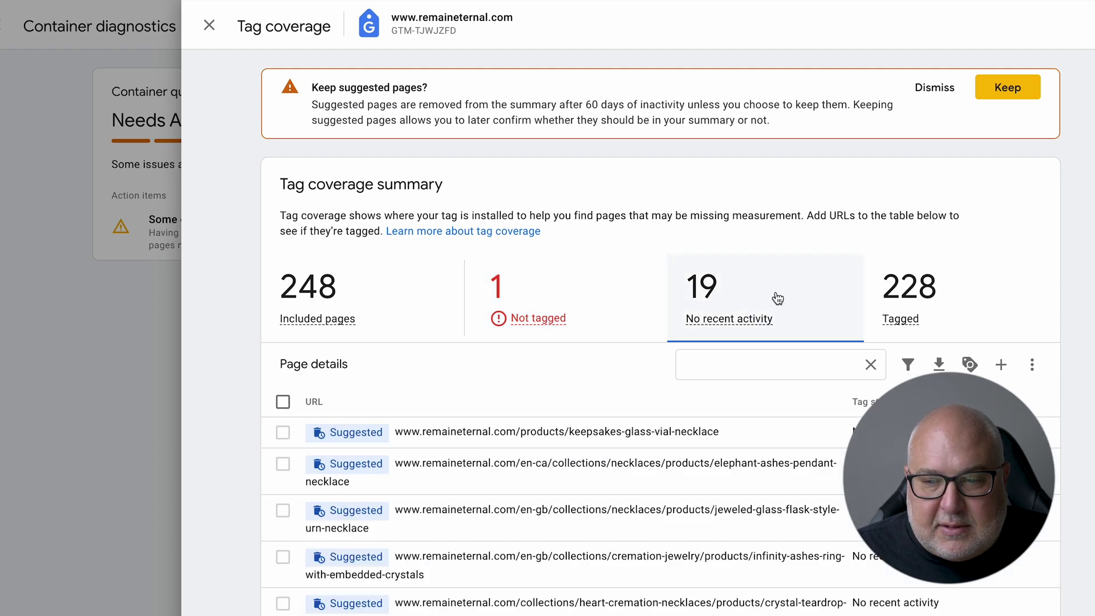
{"action": "left_click", "coordinate": [602, 295]}
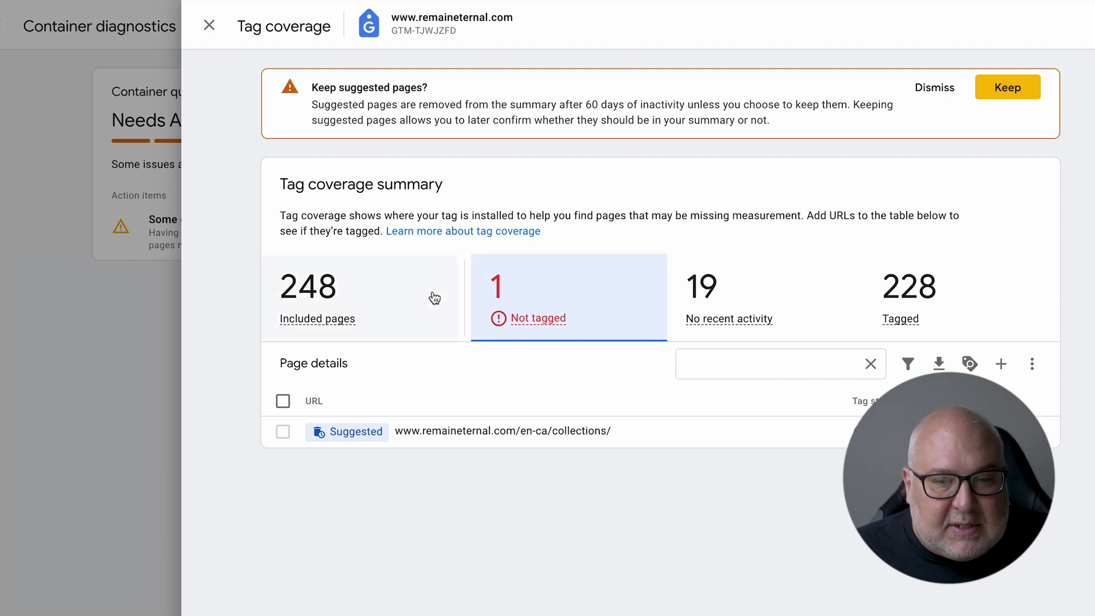
{"action": "left_click", "coordinate": [403, 283]}
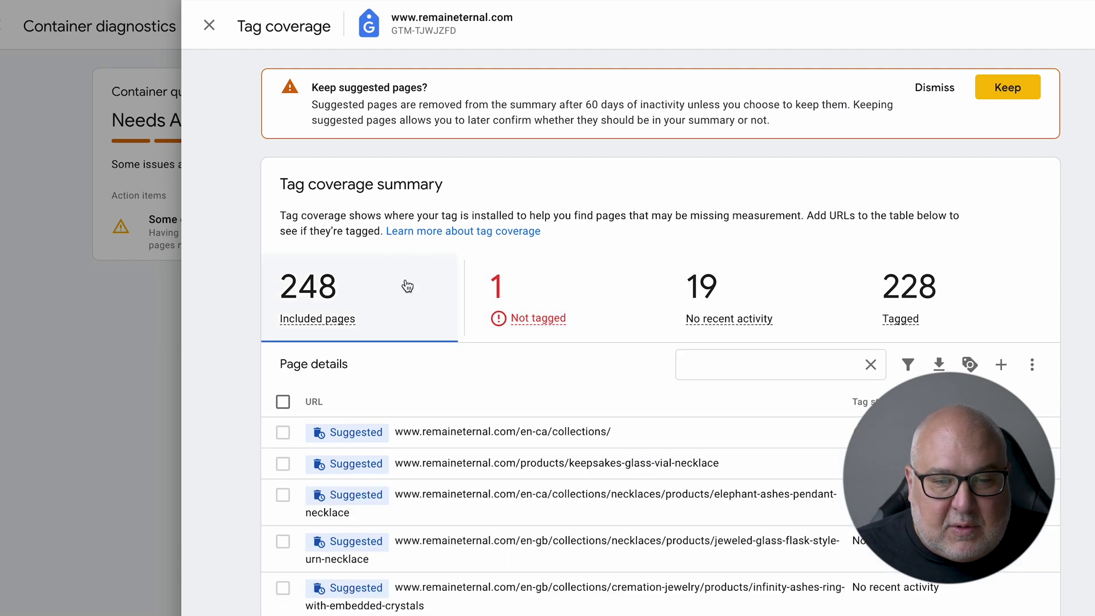
{"action": "left_click", "coordinate": [773, 291]}
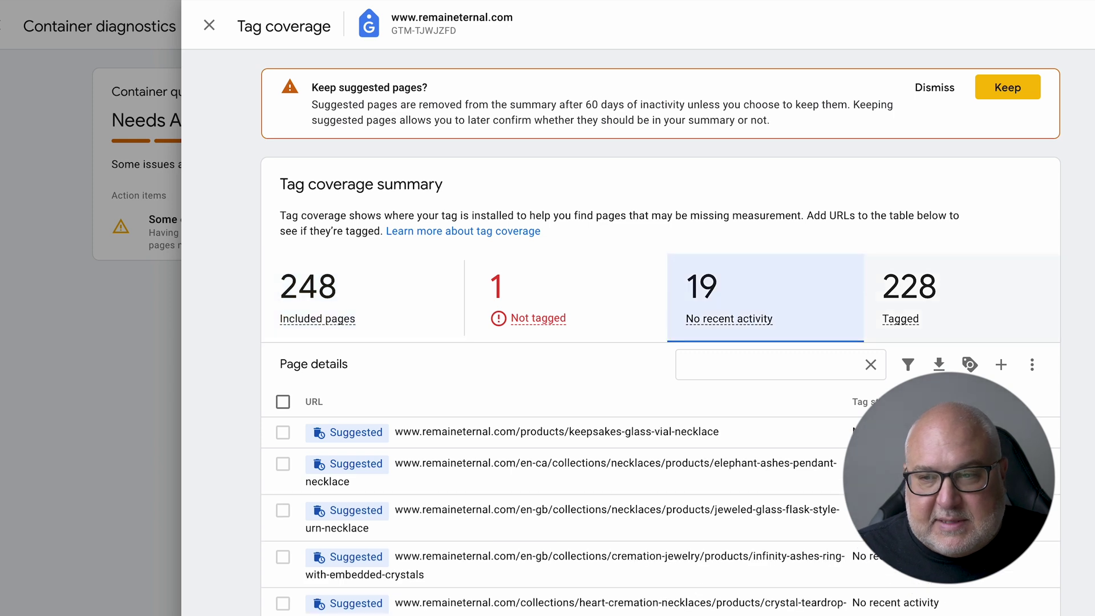
{"action": "left_click", "coordinate": [929, 287]}
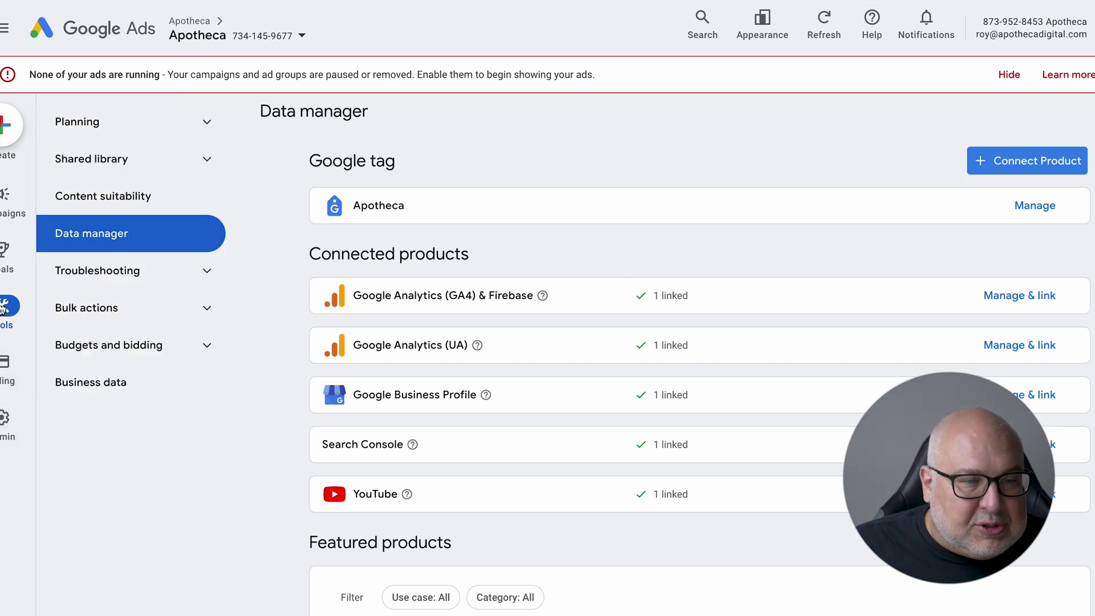
Step: Visit Keyword Planner, return to Data manager, and open the Apotheca Google tag's settings
{"action": "left_click", "coordinate": [3, 308]}
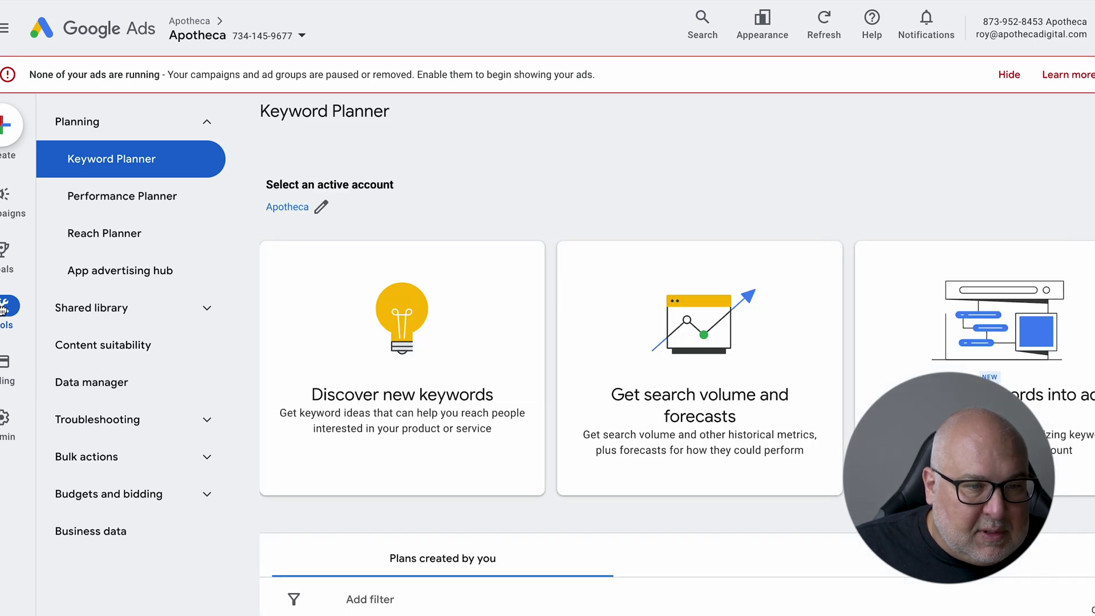
{"action": "left_click", "coordinate": [100, 385]}
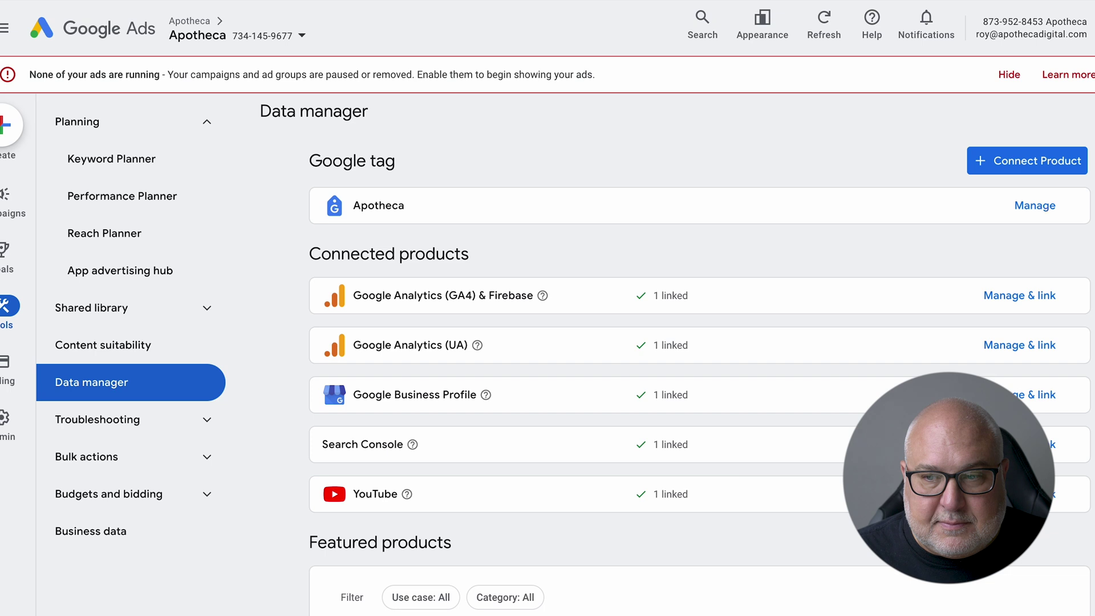
{"action": "left_click", "coordinate": [1040, 206]}
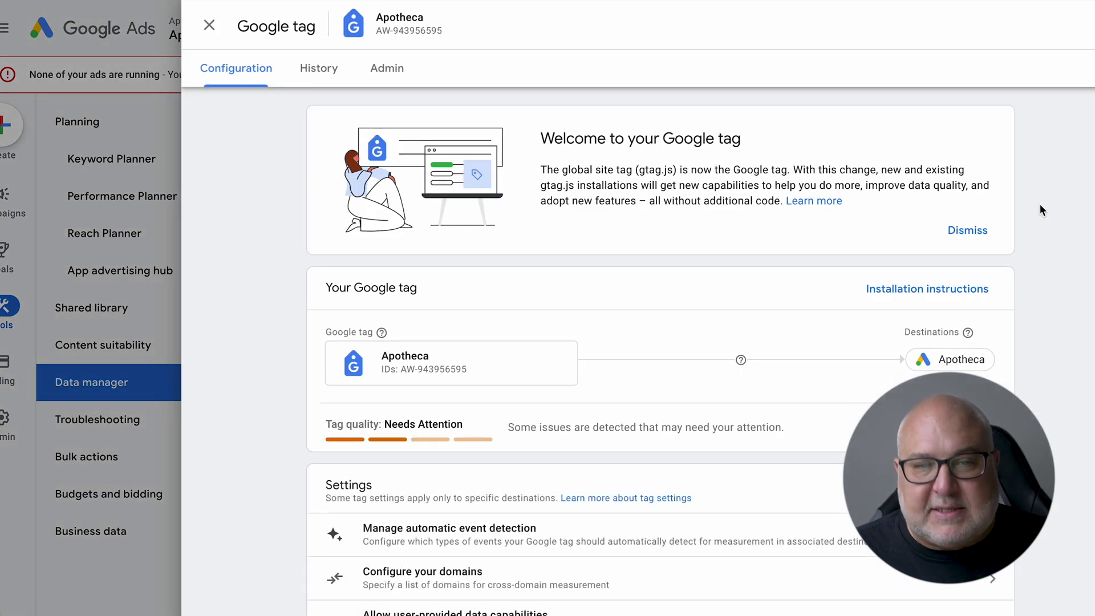
Step: Review the Apotheca tag's 2 untagged pages, who-we-are and the Looker Studio post, then close Tag coverage
{"action": "scroll", "coordinate": [1019, 233], "scroll_direction": "down", "scroll_amount": 1}
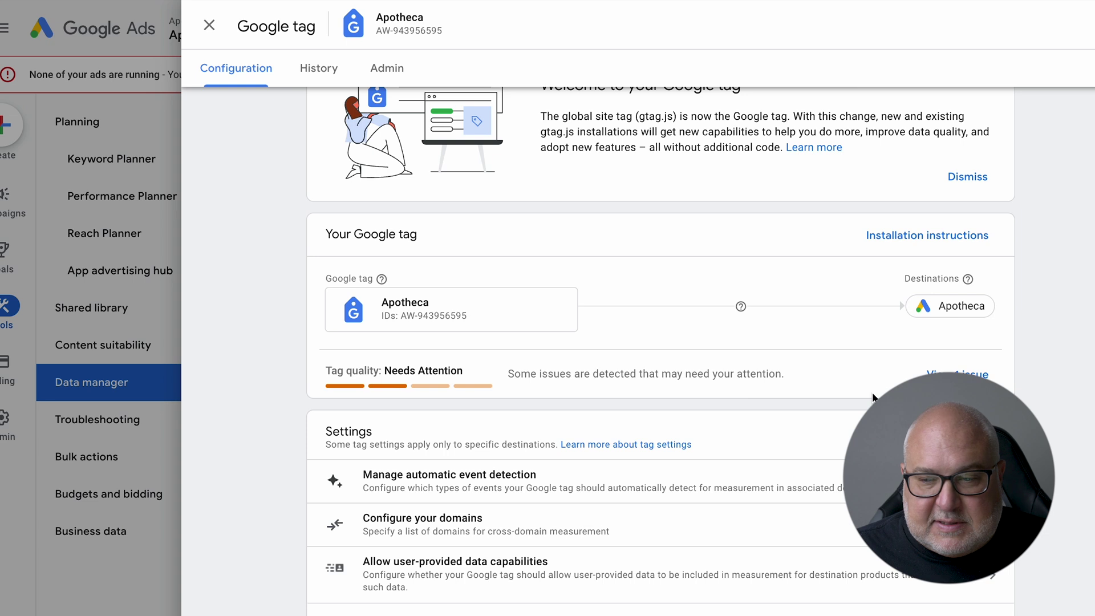
{"action": "left_click", "coordinate": [972, 373]}
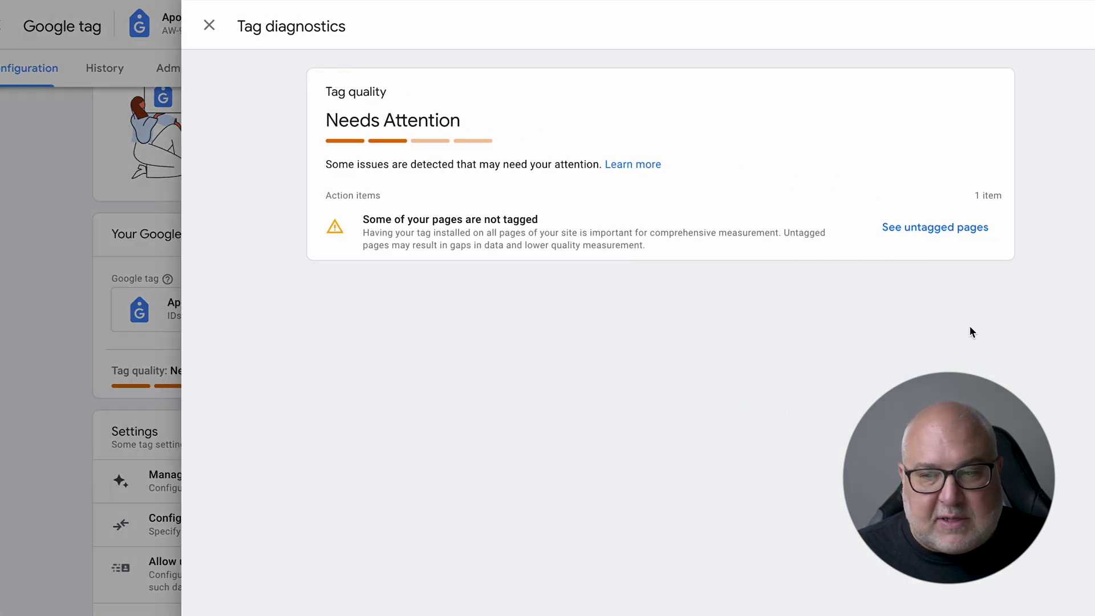
{"action": "left_click", "coordinate": [956, 225]}
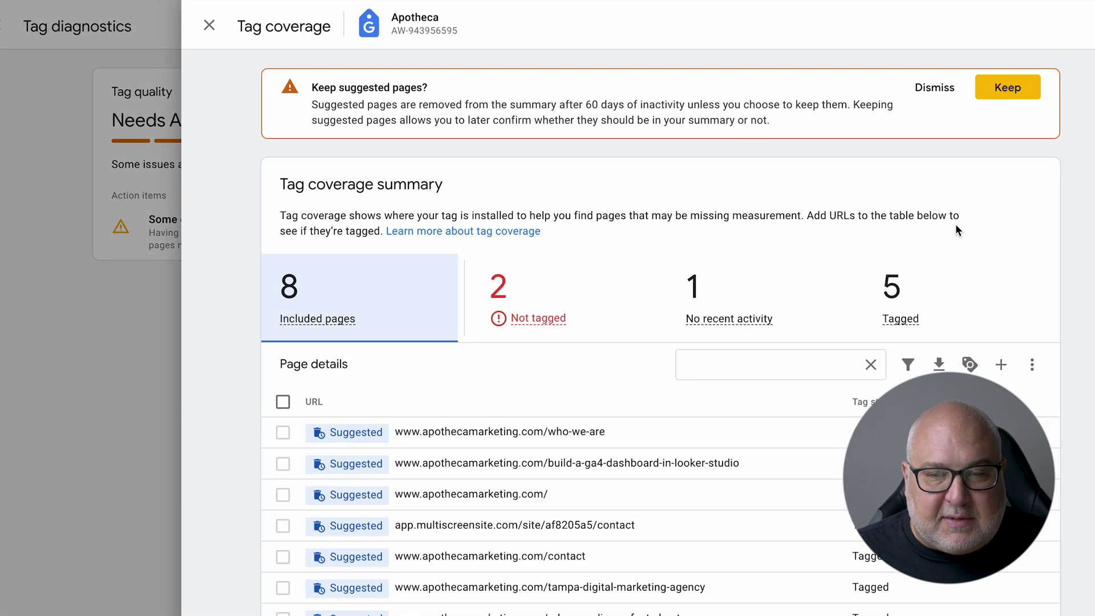
{"action": "scroll", "coordinate": [1092, 298], "scroll_direction": "down", "scroll_amount": 1}
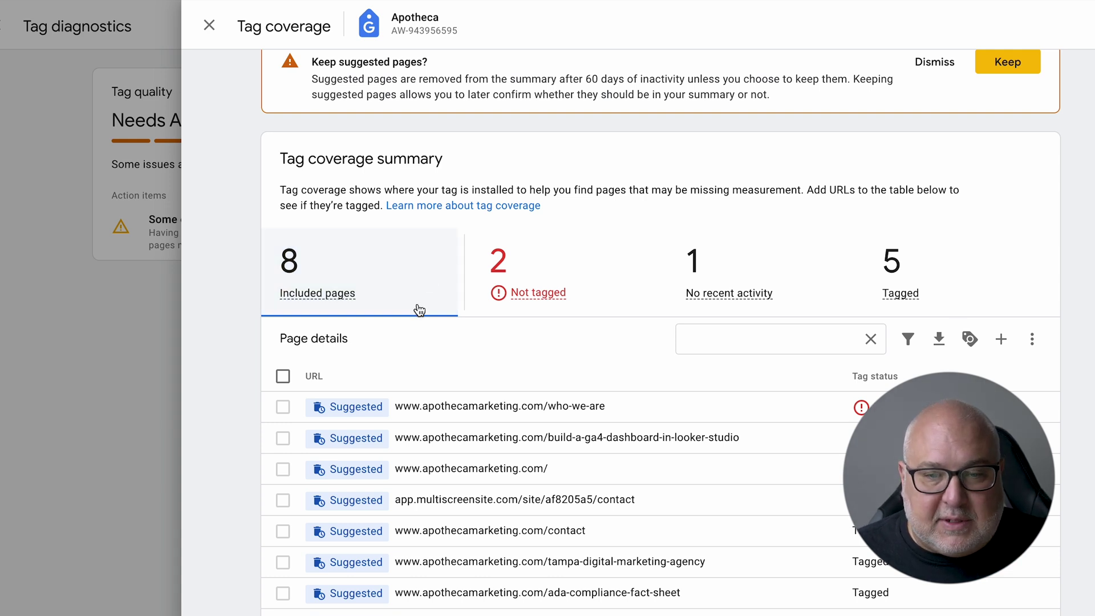
{"action": "left_click", "coordinate": [554, 289]}
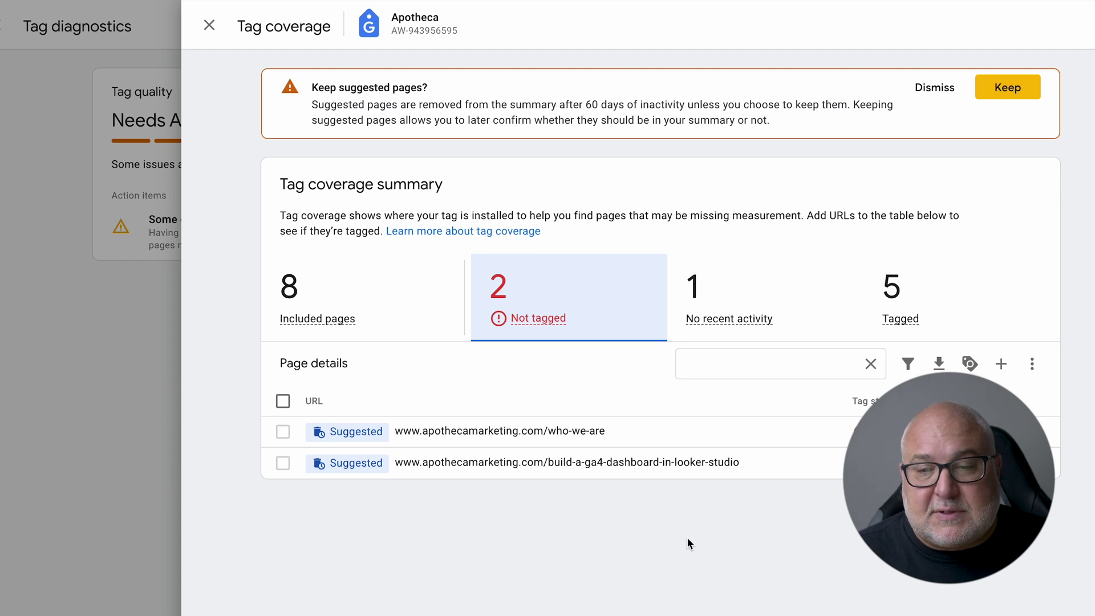
{"action": "mouse_move", "coordinate": [919, 288]}
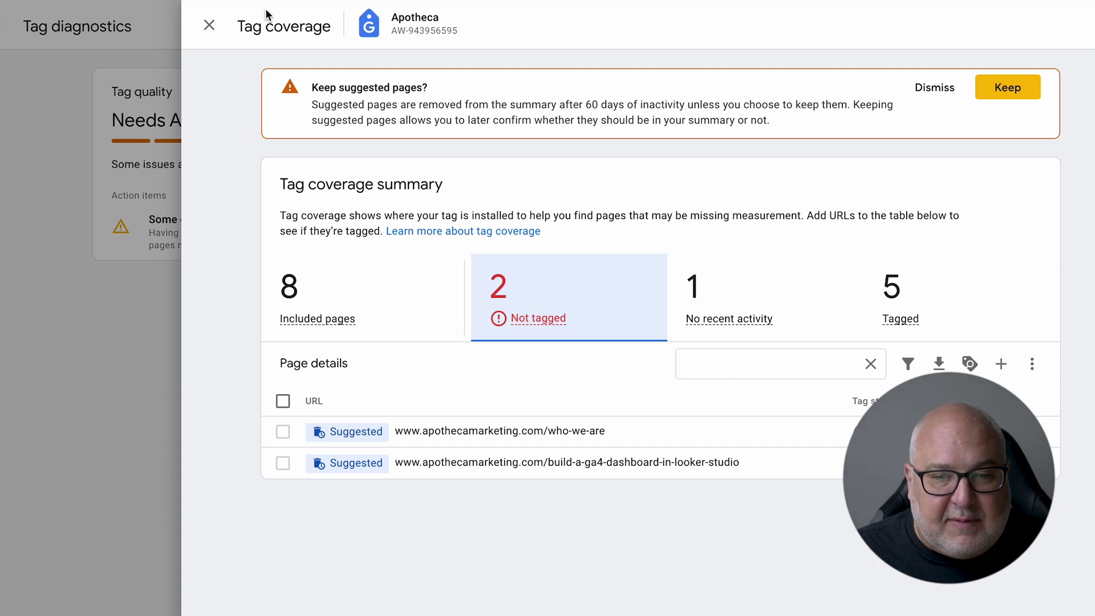
{"action": "left_click", "coordinate": [208, 27]}
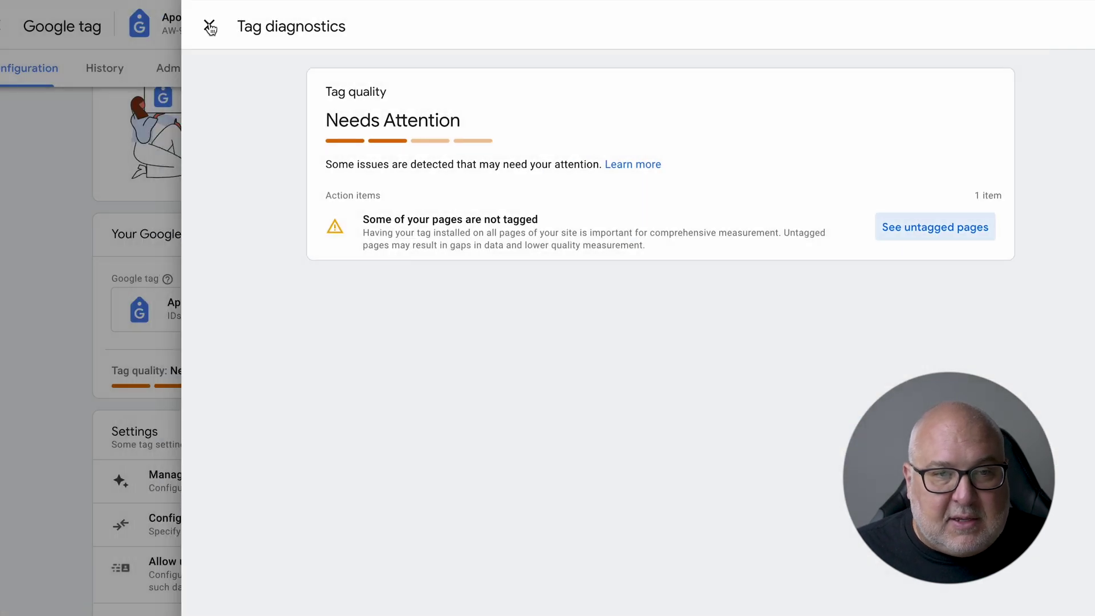
Step: Close the Tag diagnostics panel to return to the Apotheca Google tag's Configuration tab
{"action": "left_click", "coordinate": [210, 27]}
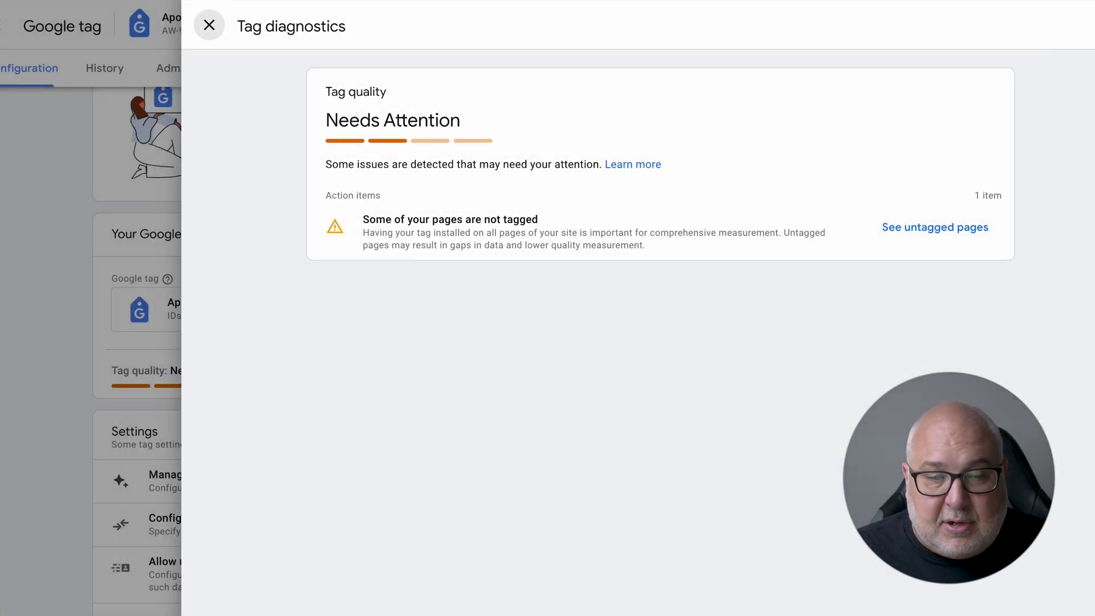